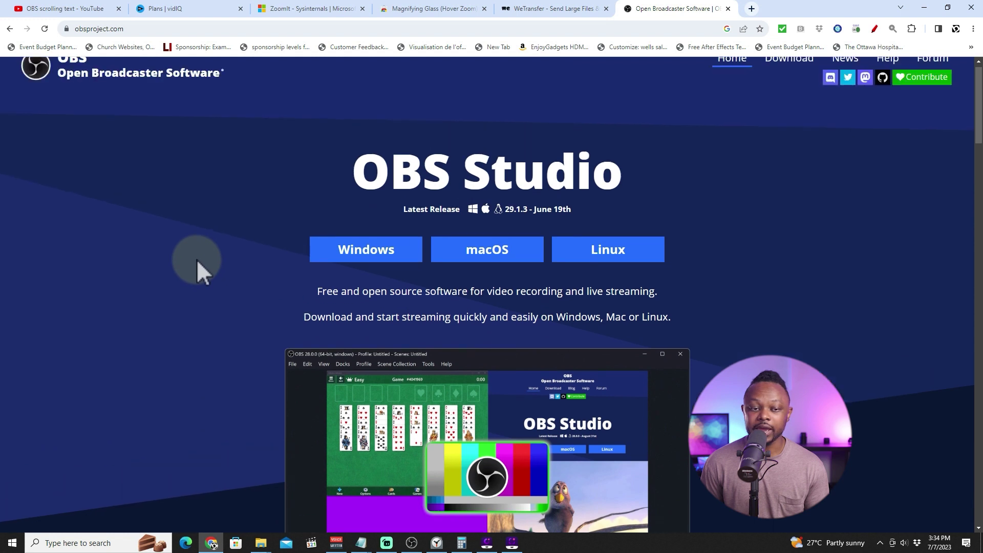
{"action": "scroll", "coordinate": [197, 260], "scroll_direction": "down", "scroll_amount": 1}
{"action": "scroll", "coordinate": [197, 260], "scroll_direction": "up", "scroll_amount": 1}
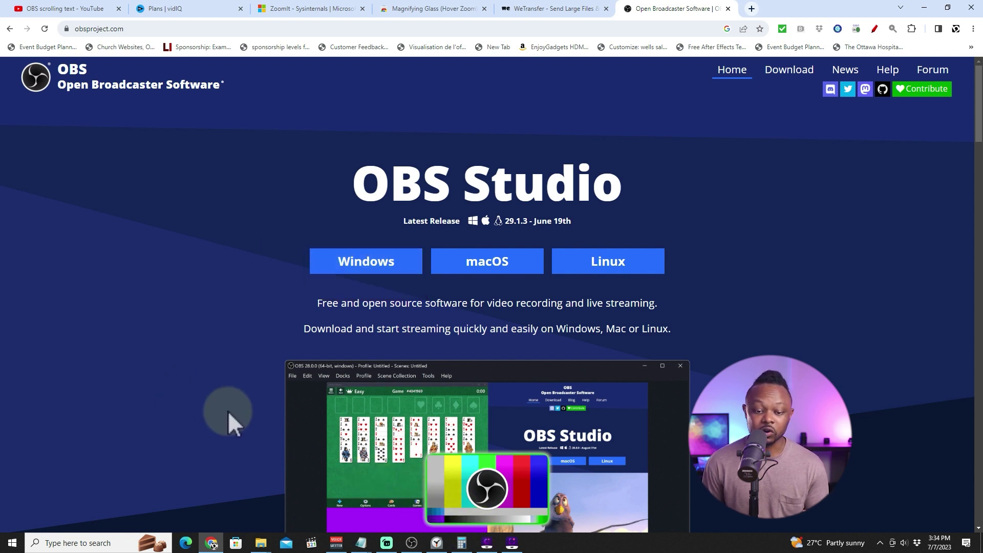
Switch to OBS Studio and add a new scene named "welcome"
{"action": "left_click", "coordinate": [412, 543]}
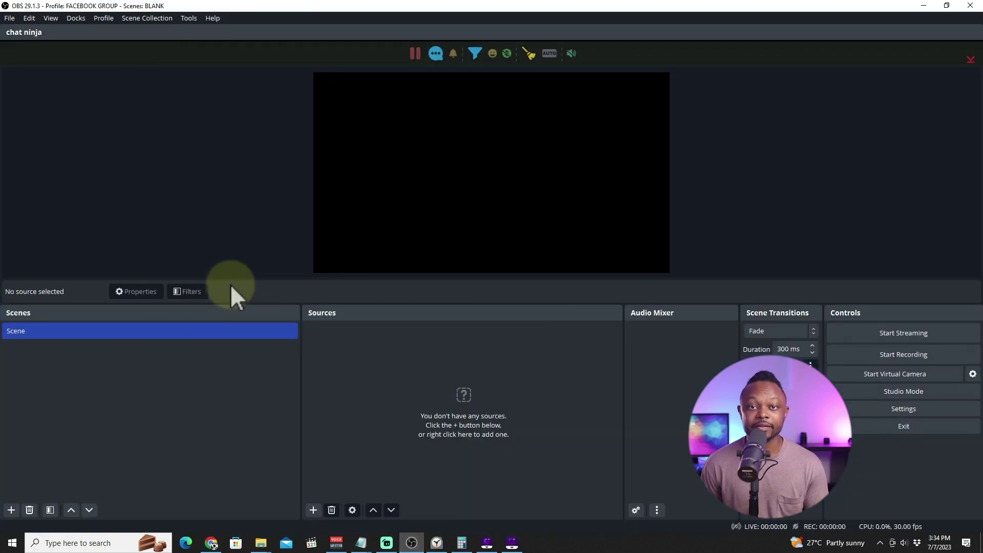
{"action": "left_click", "coordinate": [11, 510]}
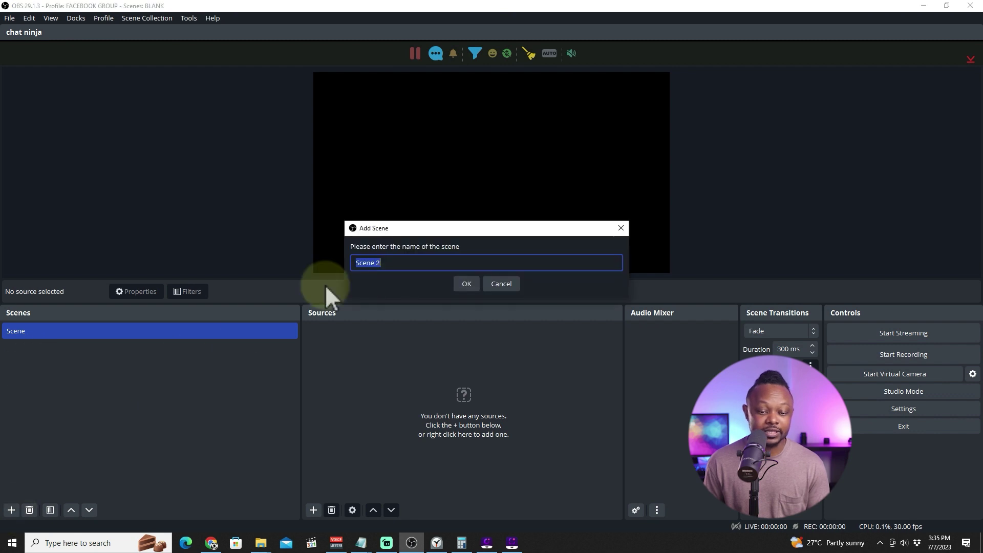
{"action": "type", "text": "wELO"}
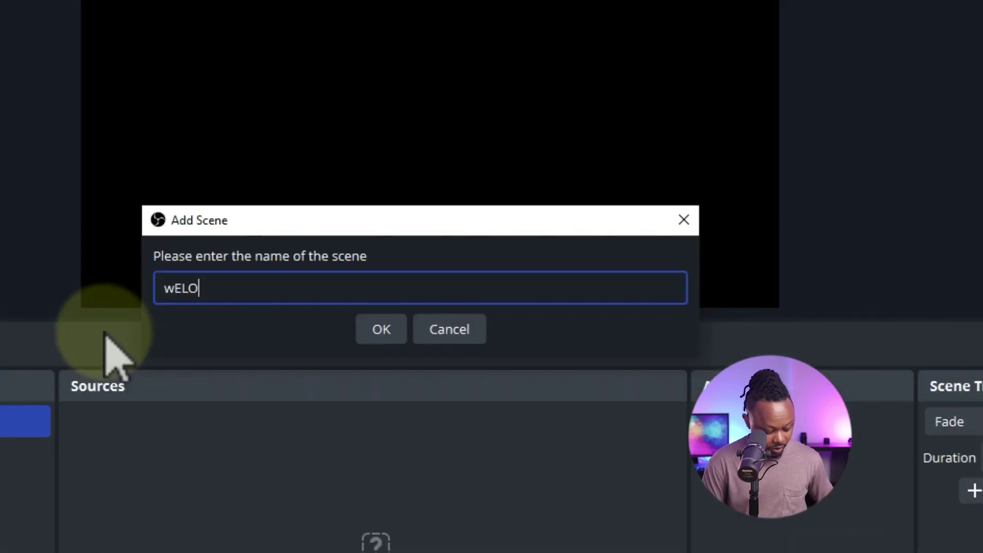
{"action": "type", "text": "CM"}
{"action": "key", "text": "BackSpace"}
{"action": "key", "text": "BackSpace"}
{"action": "key", "text": "BackSpace"}
{"action": "key", "text": "BackSpace"}
{"action": "key", "text": "BackSpace"}
{"action": "key", "text": "BackSpace"}
{"action": "type", "text": "welcome "}
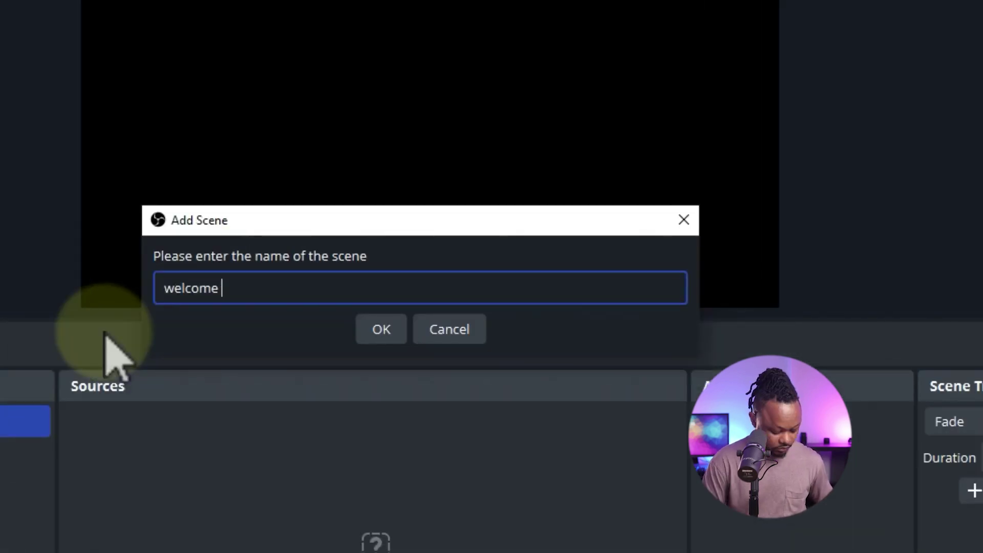
{"action": "type", "text": "scene"}
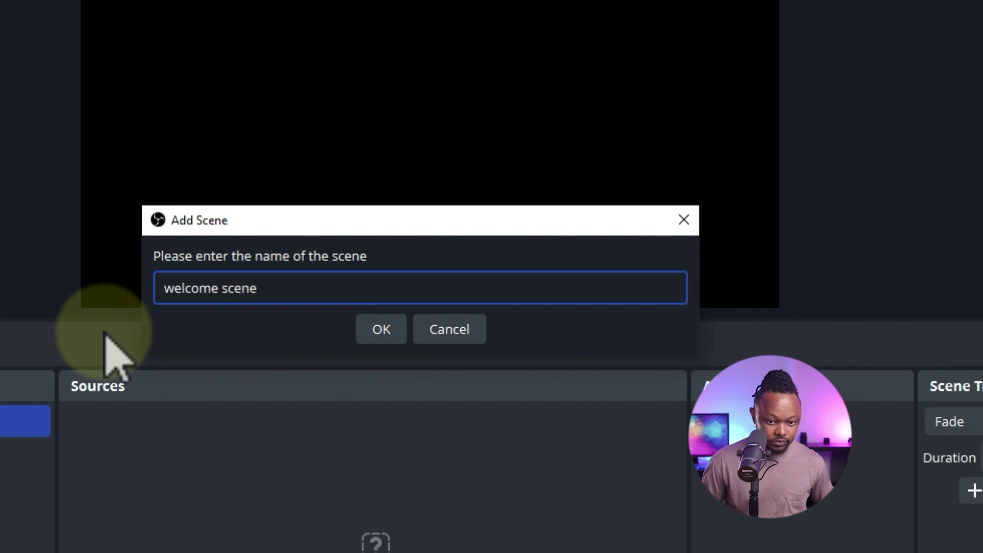
{"action": "key", "text": "Return"}
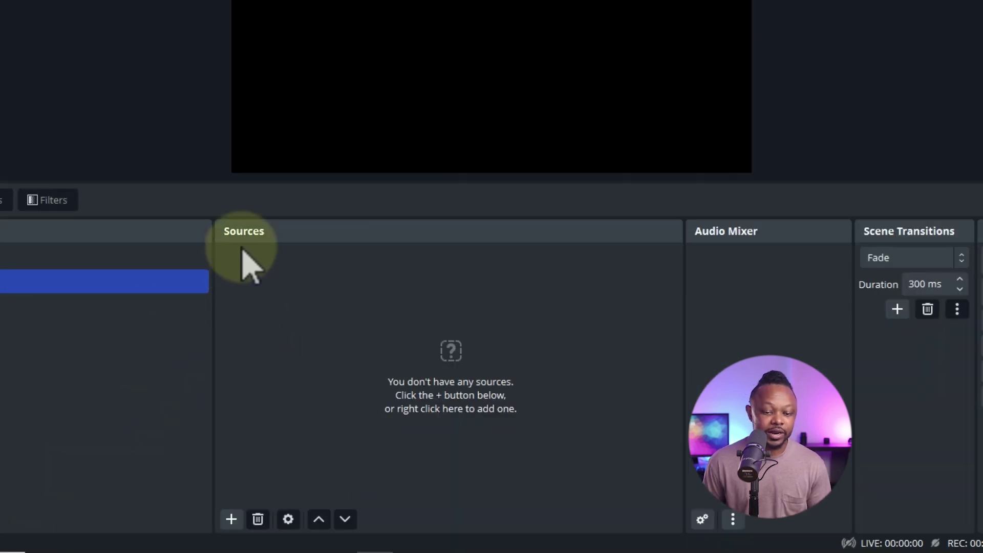
Add a new image source with the default name to the welcome scene, using welcome (2).png from New folder on the Desktop
{"action": "left_click", "coordinate": [231, 519]}
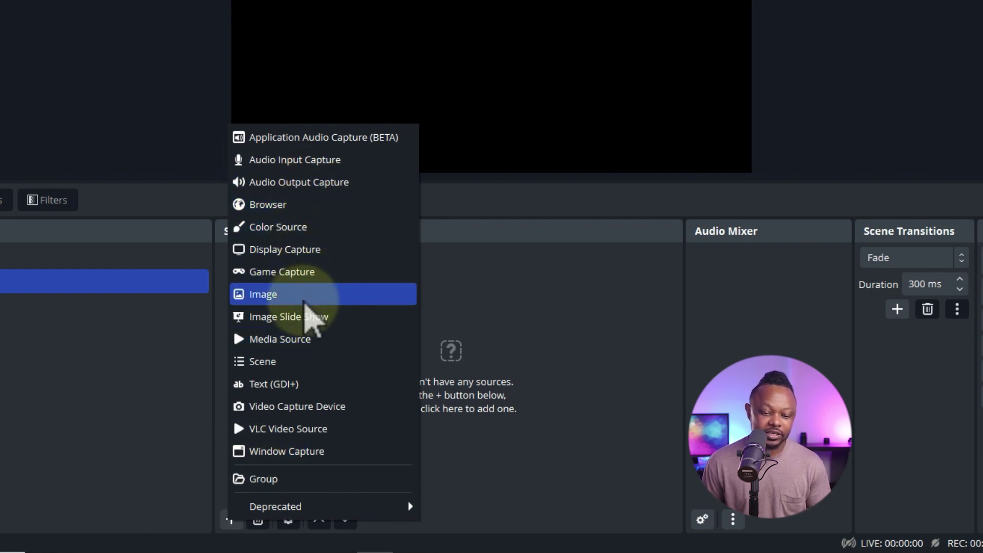
{"action": "left_click", "coordinate": [304, 300]}
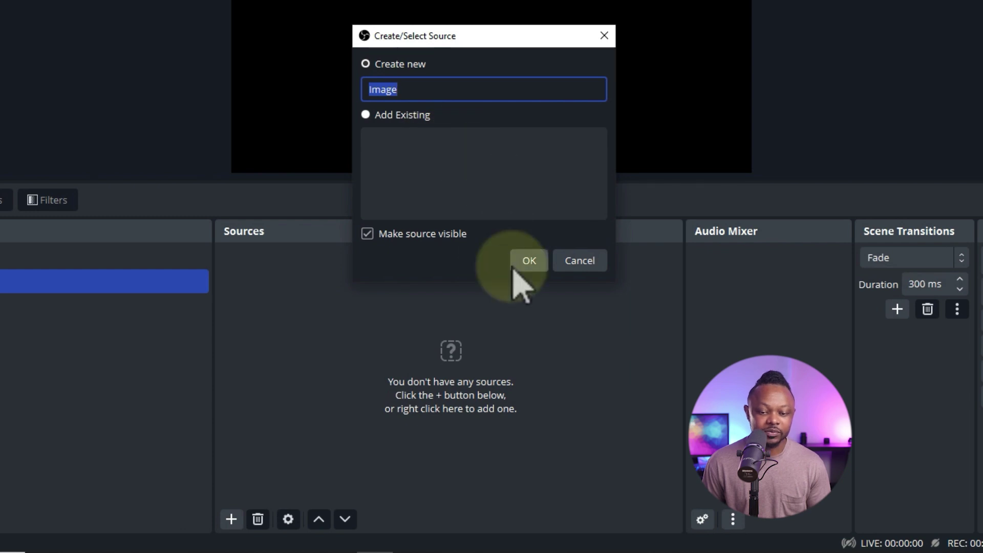
{"action": "left_click", "coordinate": [515, 267]}
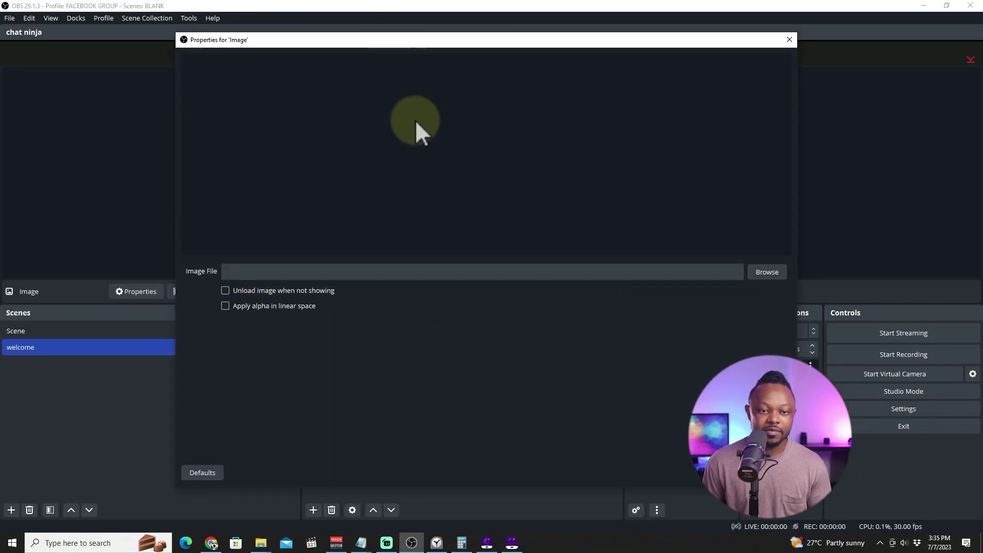
{"action": "left_click", "coordinate": [766, 272]}
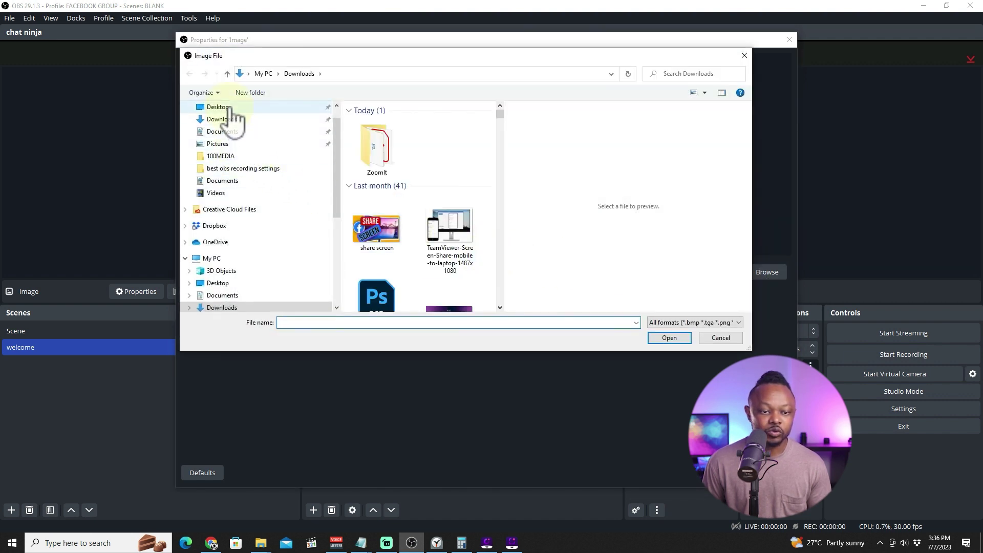
{"action": "left_click", "coordinate": [215, 107]}
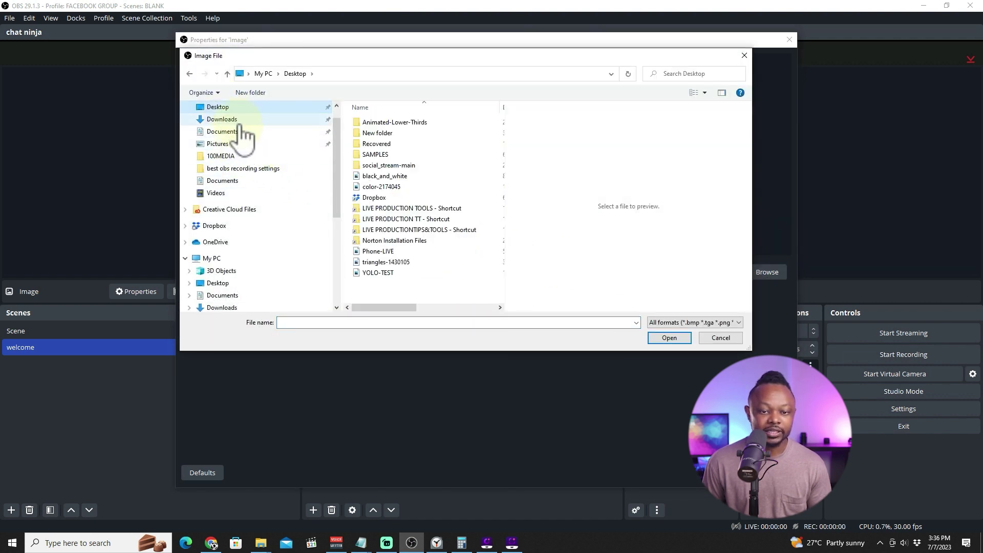
{"action": "double_click", "coordinate": [375, 154]}
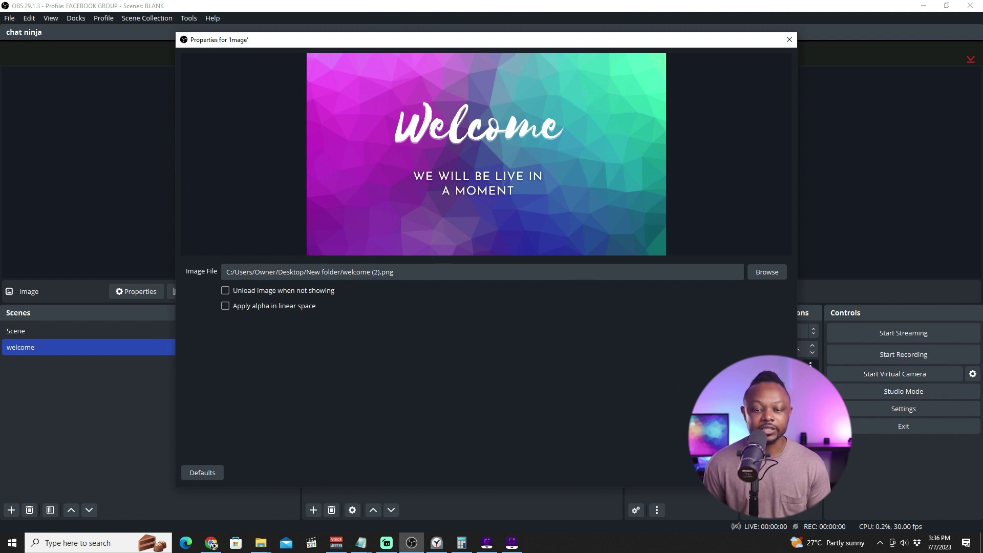
{"action": "key", "text": "Return"}
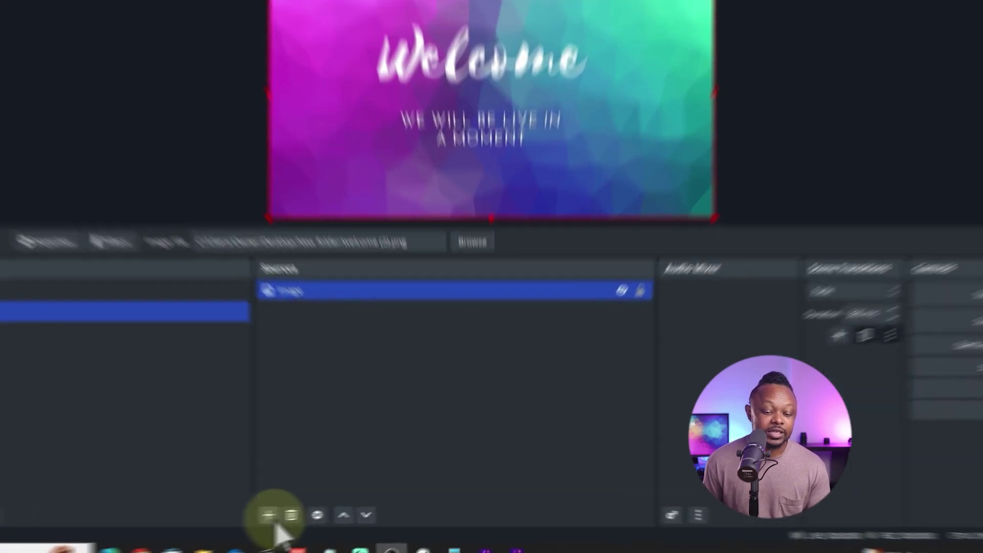
Create a new media source named "music" in the welcome scene
{"action": "left_click", "coordinate": [313, 510]}
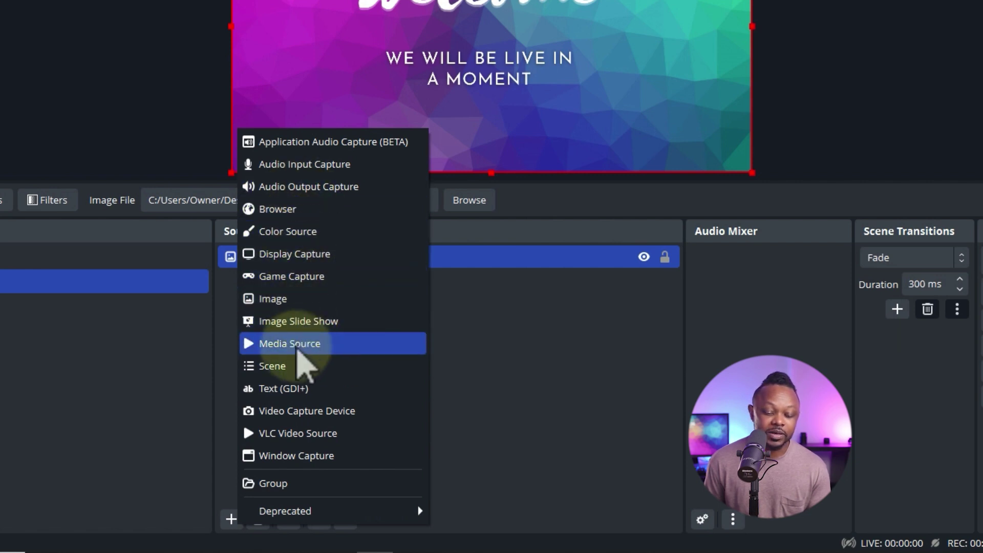
{"action": "left_click", "coordinate": [297, 344]}
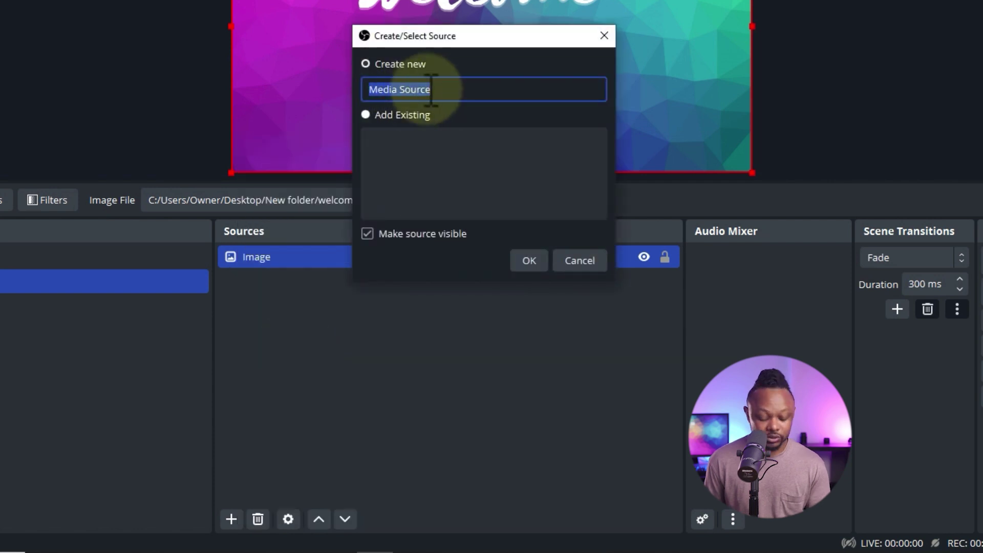
{"action": "type", "text": "music"}
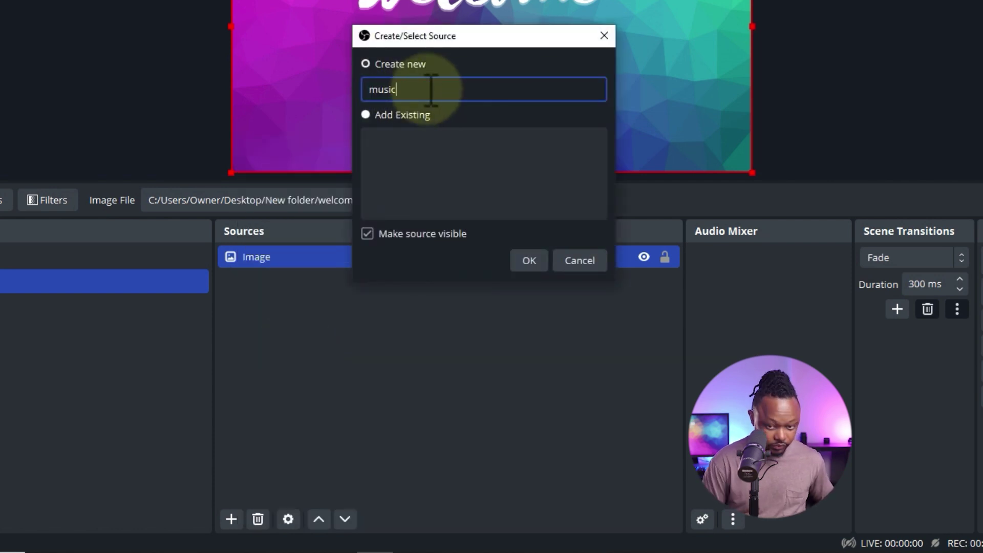
{"action": "left_click", "coordinate": [528, 262]}
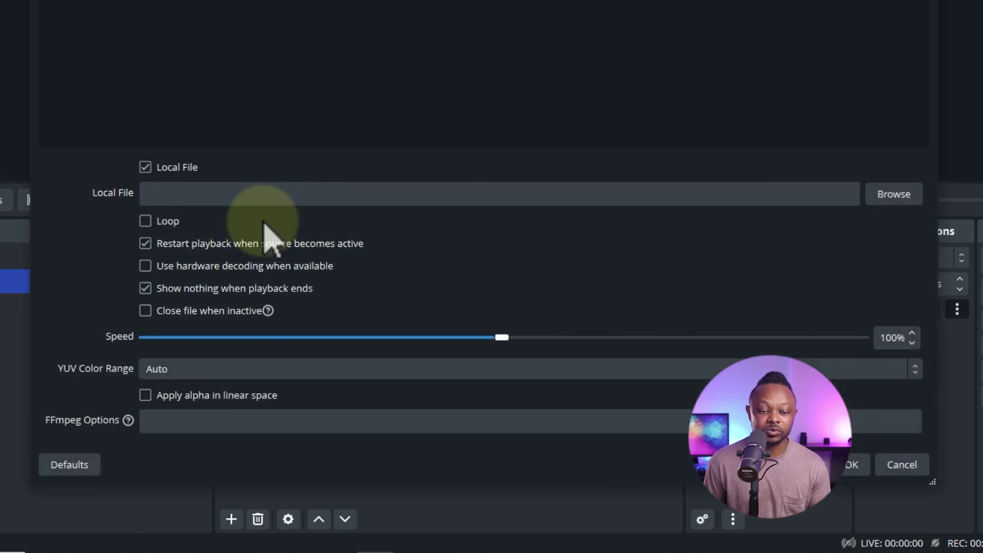
Set the music source to loop and load the "Where We Wanna Go" MP3 from New folder as its local file
{"action": "left_click", "coordinate": [146, 224]}
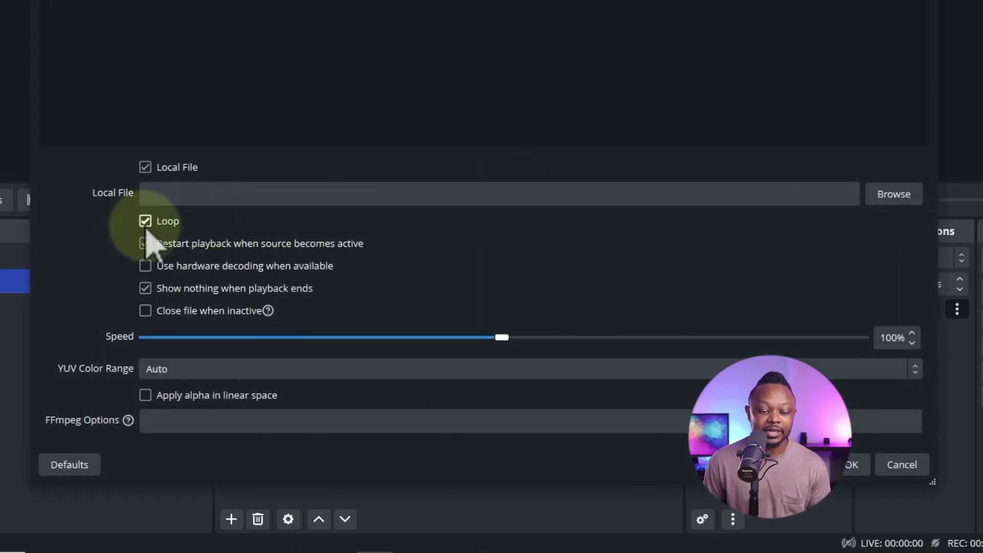
{"action": "left_click", "coordinate": [146, 242]}
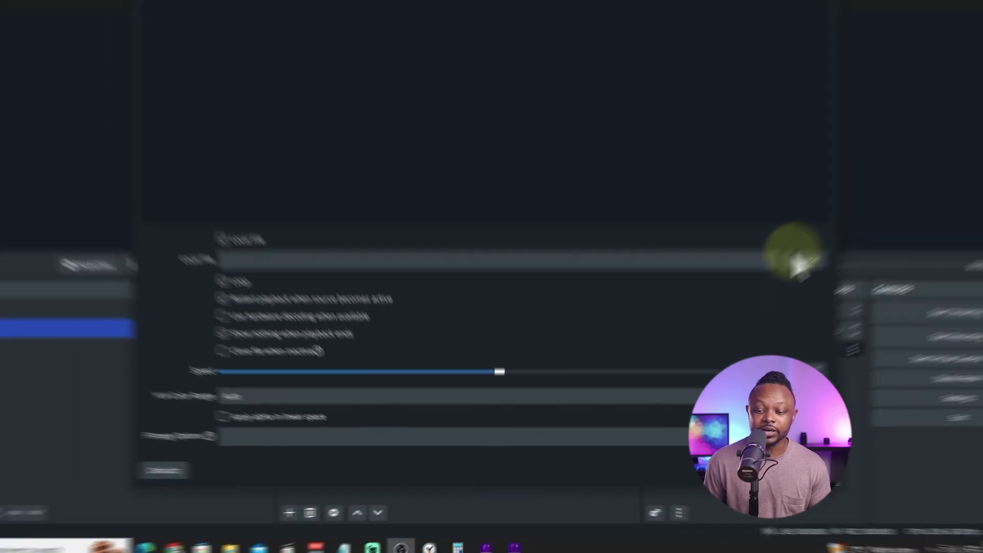
{"action": "left_click", "coordinate": [766, 287]}
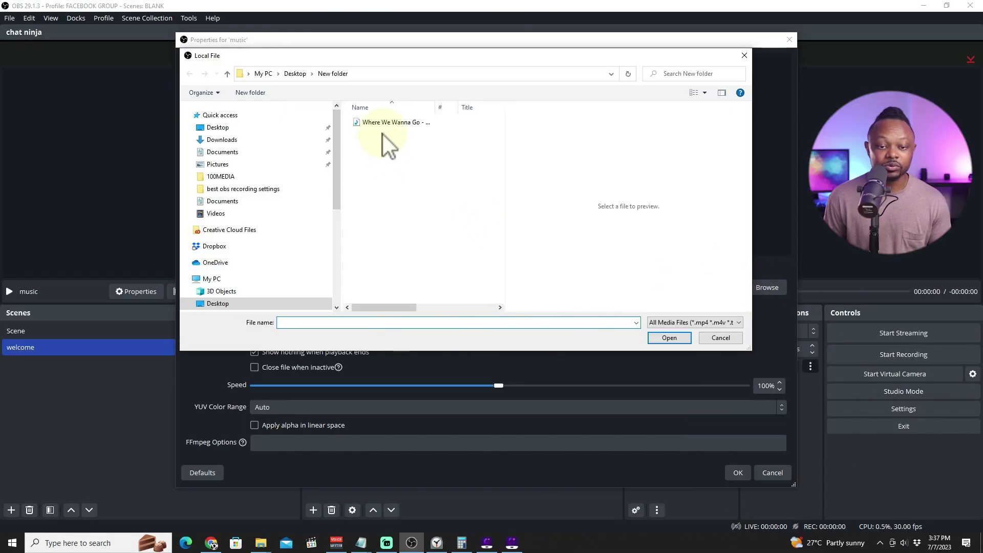
{"action": "left_click", "coordinate": [380, 123]}
{"action": "left_click", "coordinate": [667, 337]}
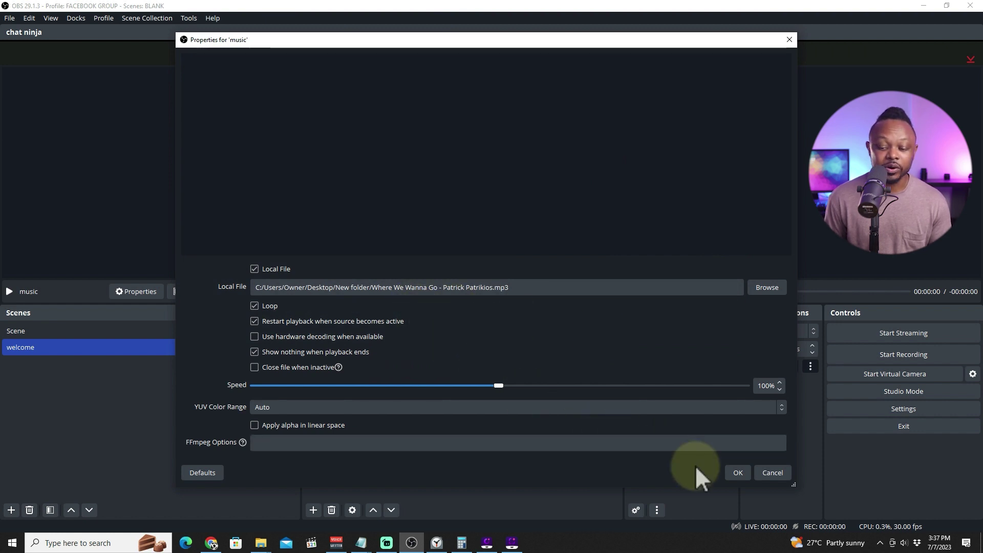
{"action": "left_click", "coordinate": [740, 471]}
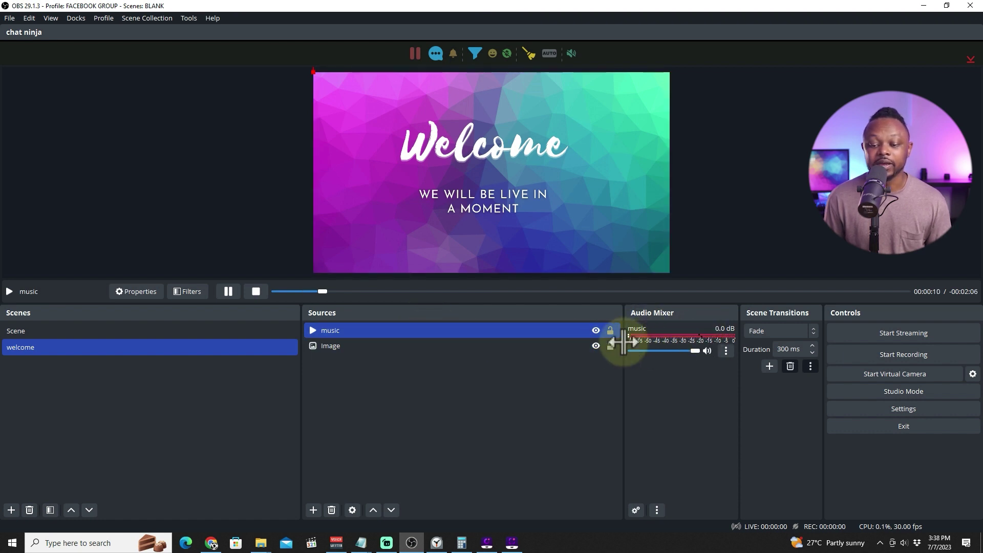
Widen the audio mixer slightly and set the music source's audio monitoring to Monitor and Output
{"action": "left_click_drag", "start_coordinate": [623, 342], "coordinate": [596, 342]}
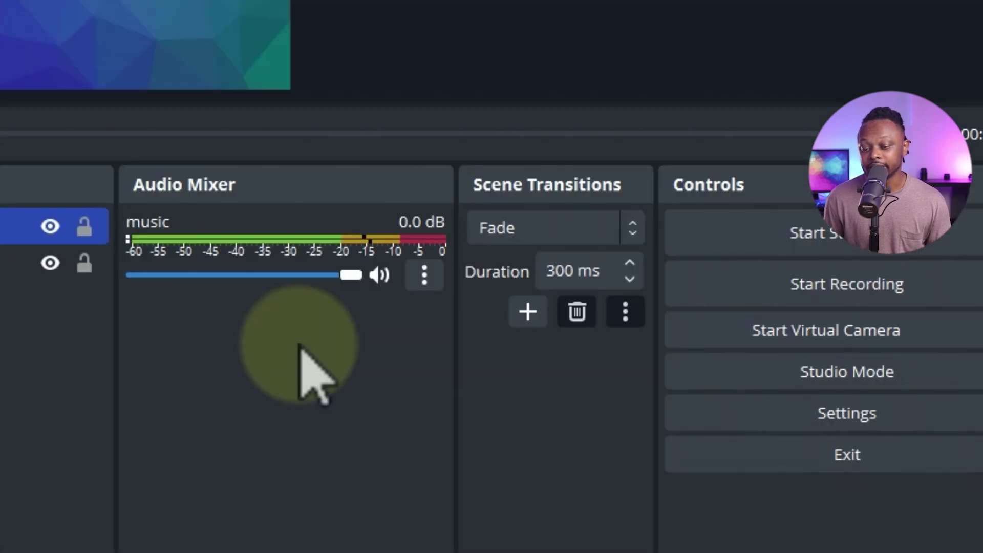
{"action": "right_click", "coordinate": [301, 344]}
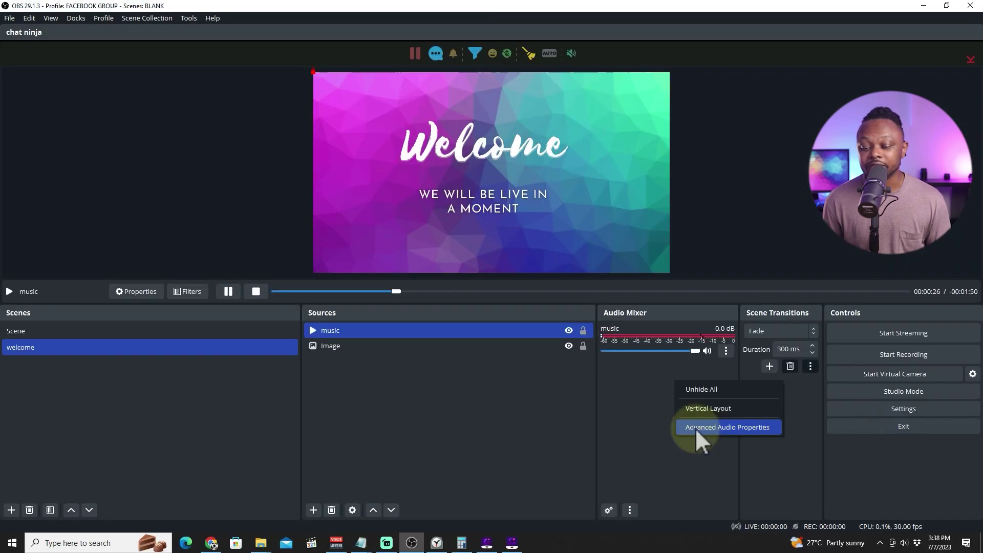
{"action": "left_click", "coordinate": [698, 431]}
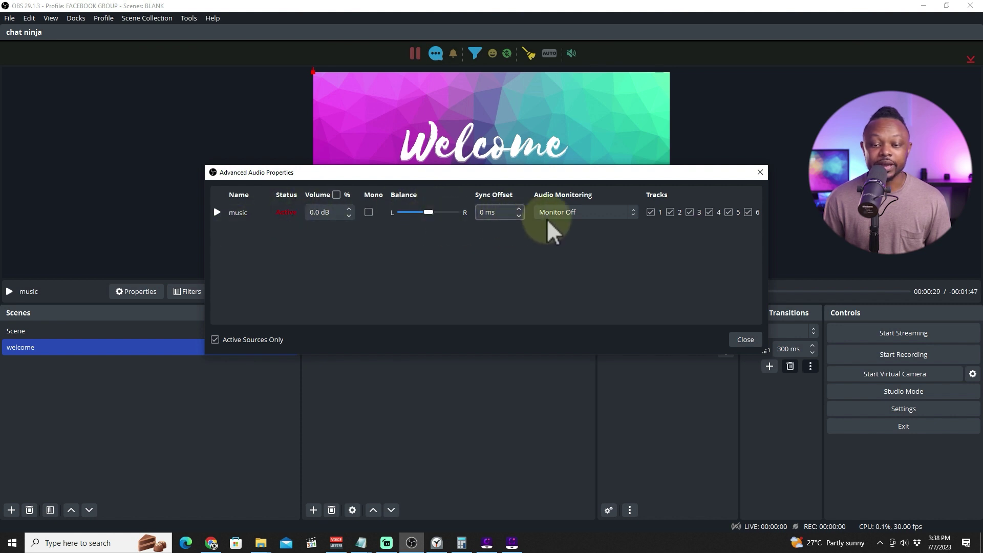
{"action": "left_click", "coordinate": [629, 214]}
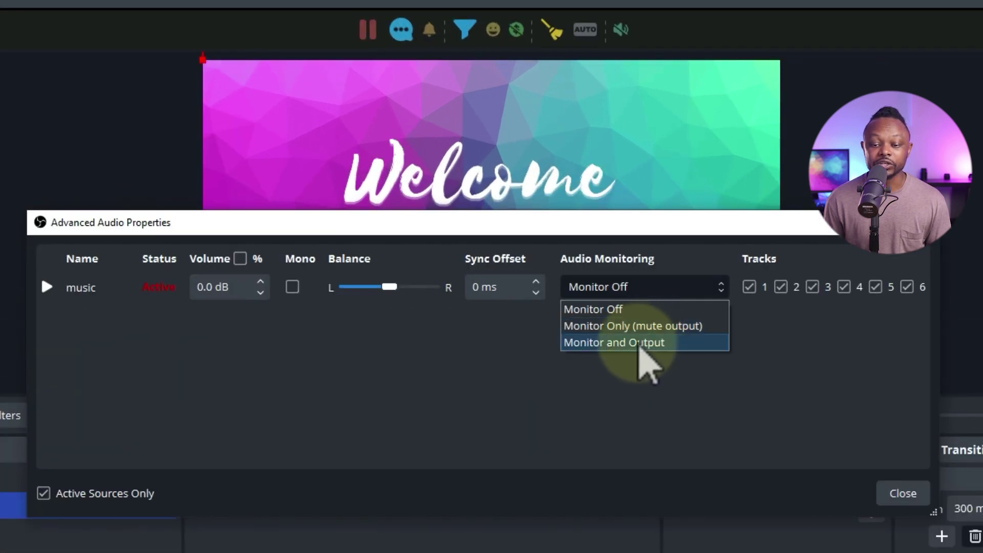
{"action": "left_click", "coordinate": [639, 343]}
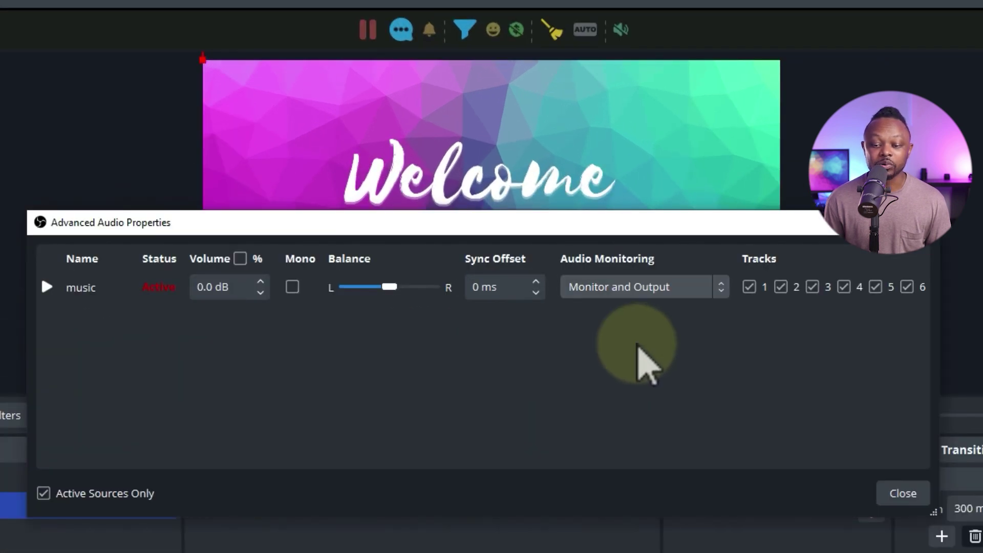
{"action": "left_click", "coordinate": [896, 499]}
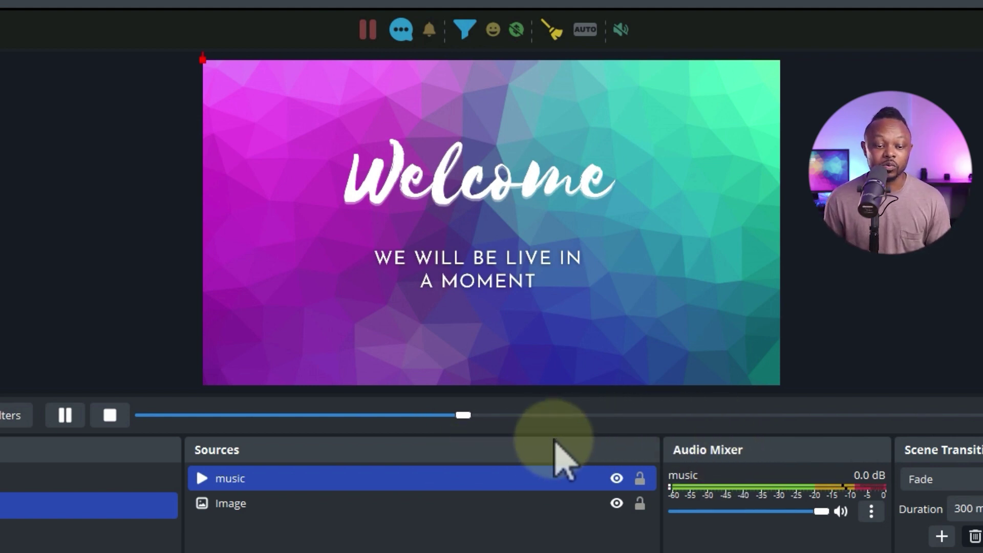
Pause and stop playback of the music source, leaving that source selected
{"action": "left_click", "coordinate": [65, 415]}
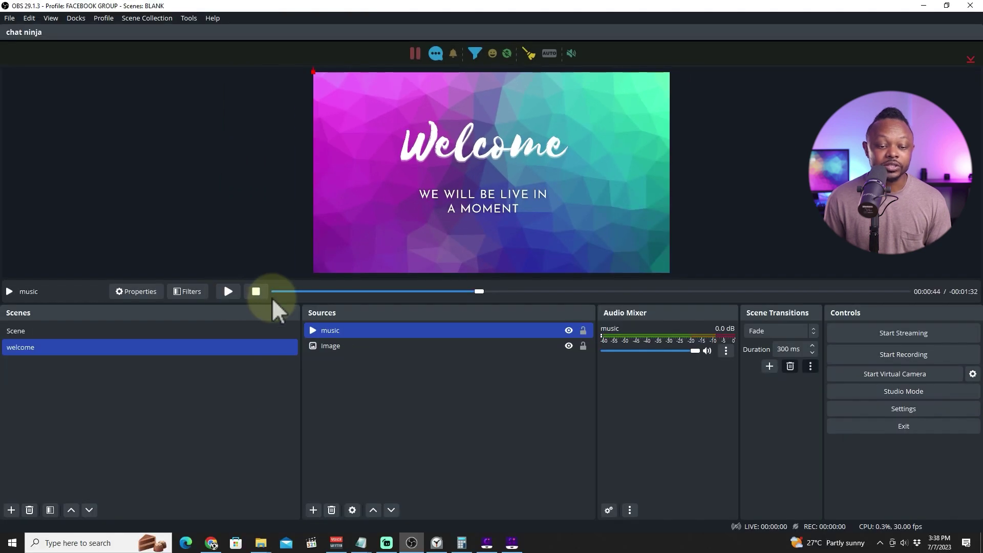
{"action": "left_click", "coordinate": [109, 415]}
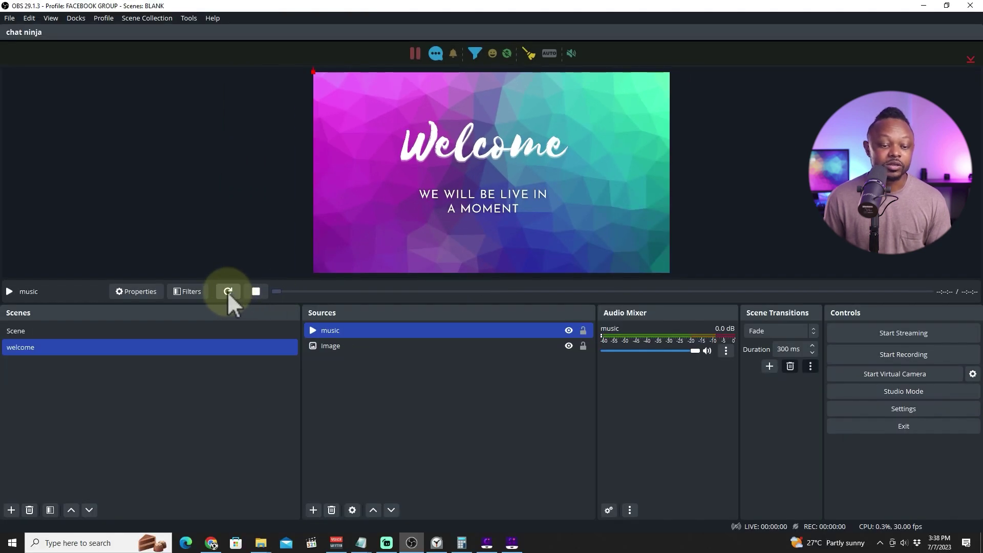
{"action": "left_click", "coordinate": [372, 343]}
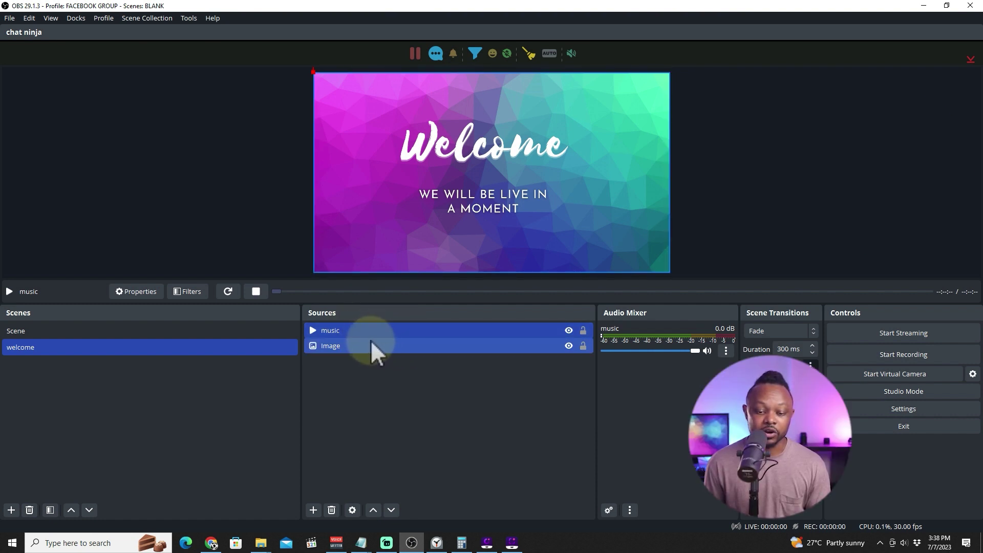
{"action": "left_click", "coordinate": [376, 329]}
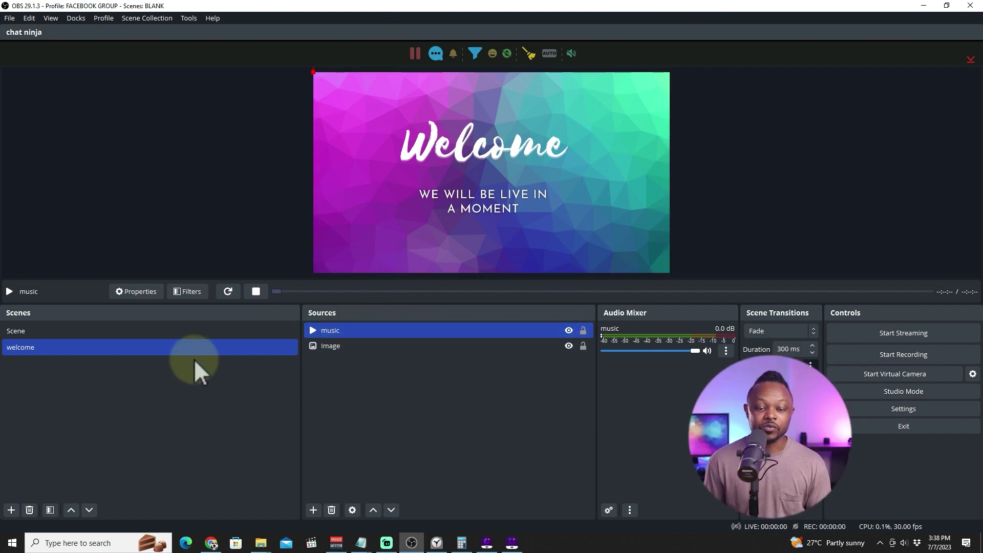
Create a new scene named "main"
{"action": "left_click", "coordinate": [11, 510]}
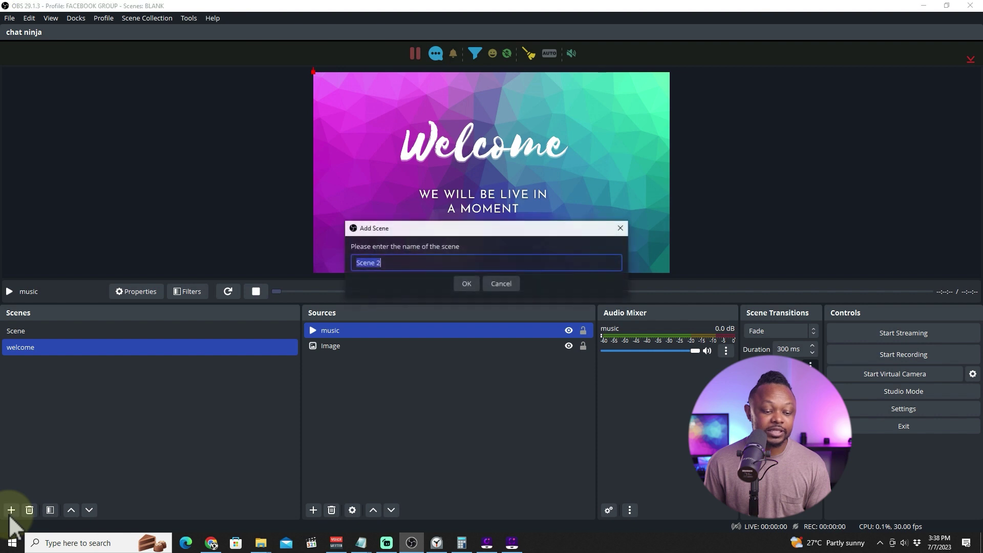
{"action": "key", "text": "BackSpace"}
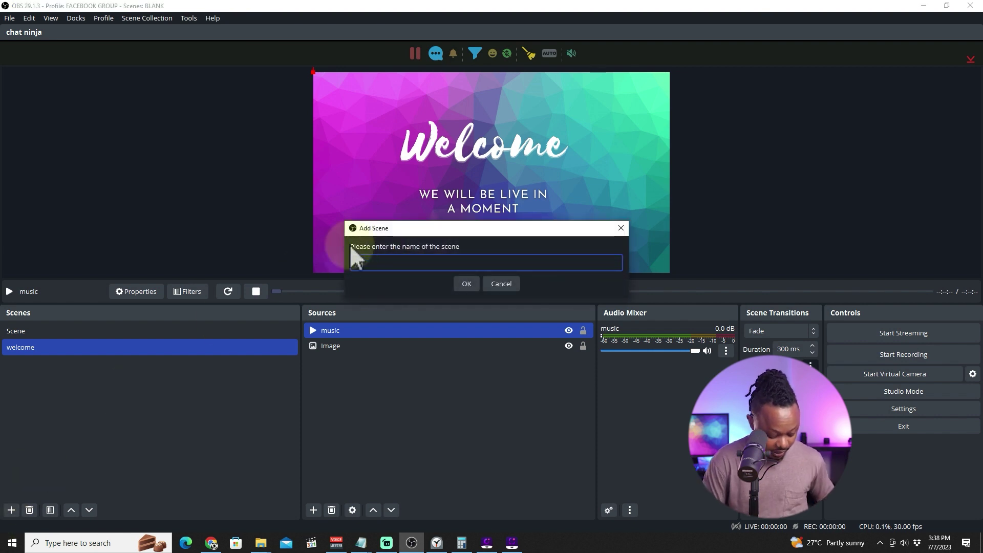
{"action": "left_click", "coordinate": [461, 283]}
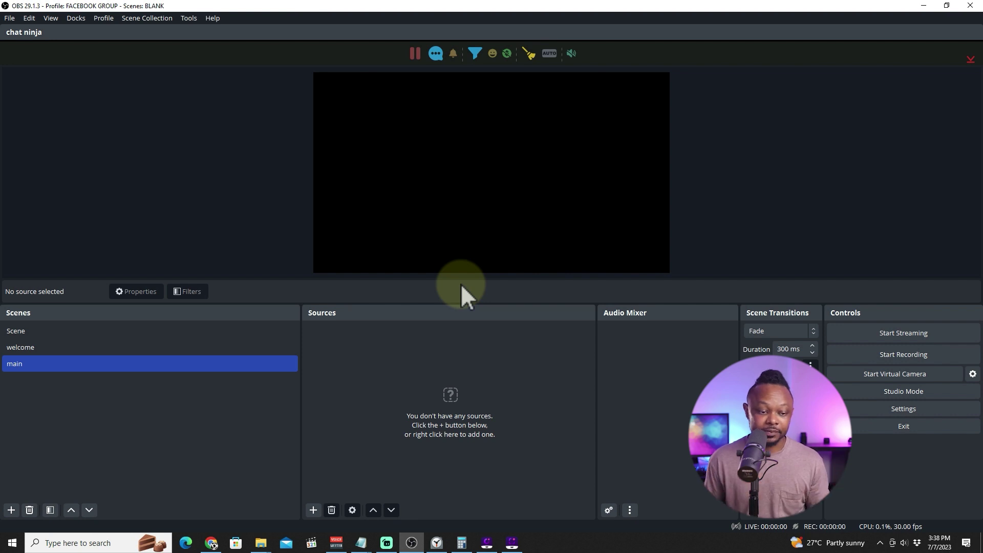
Add a new Video Capture Device source to the main scene, using Streamlabs Desktop Virtual Webcam as the device
{"action": "left_click", "coordinate": [314, 511]}
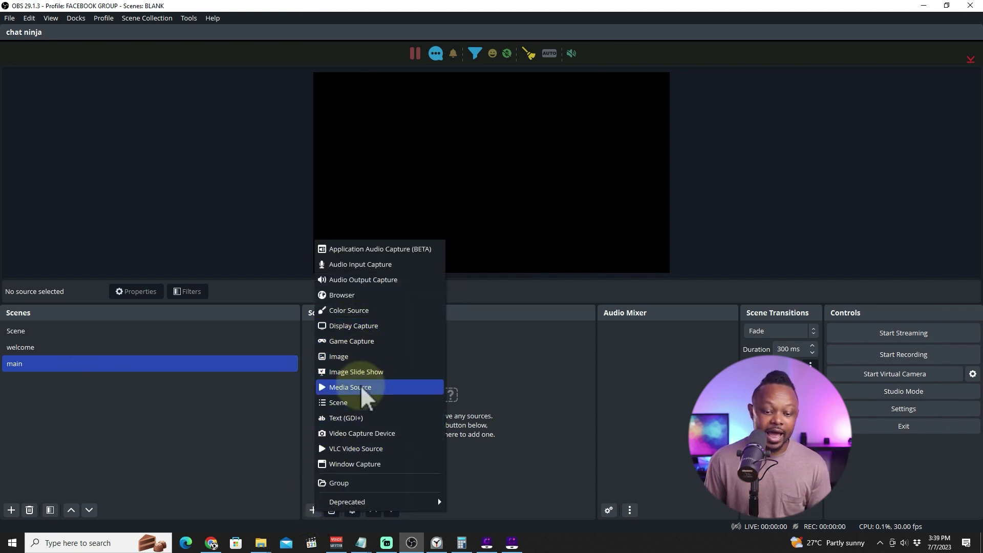
{"action": "left_click", "coordinate": [364, 433]}
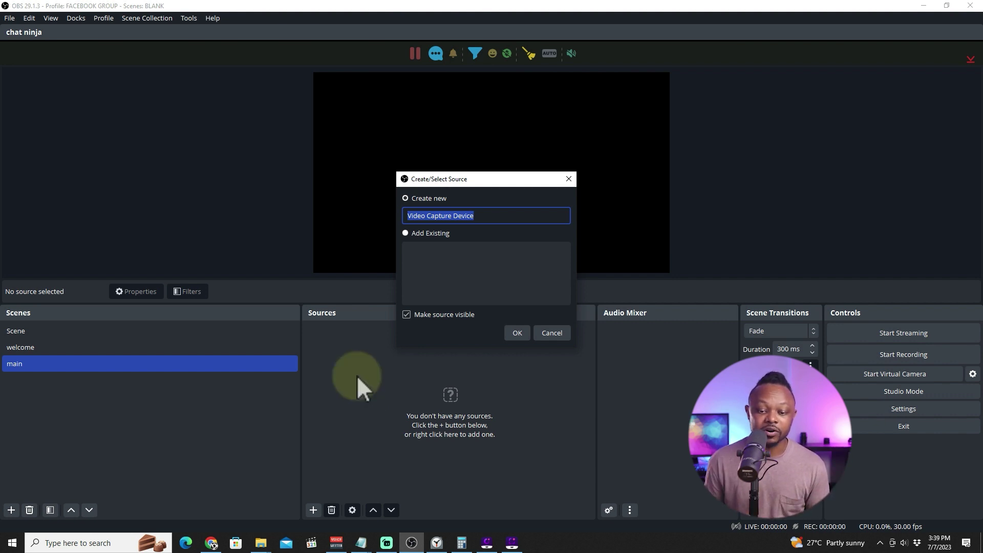
{"action": "left_click", "coordinate": [521, 329]}
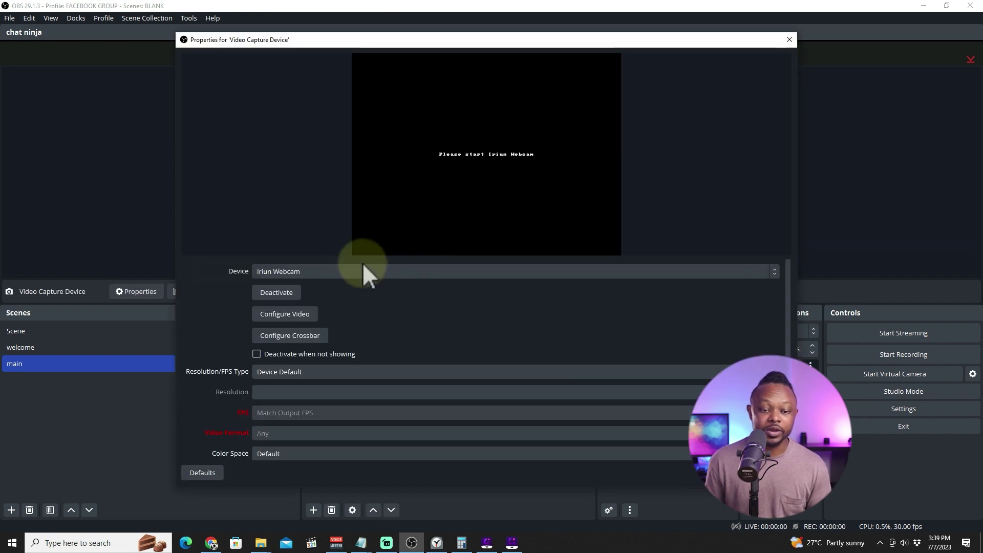
{"action": "left_click", "coordinate": [359, 271]}
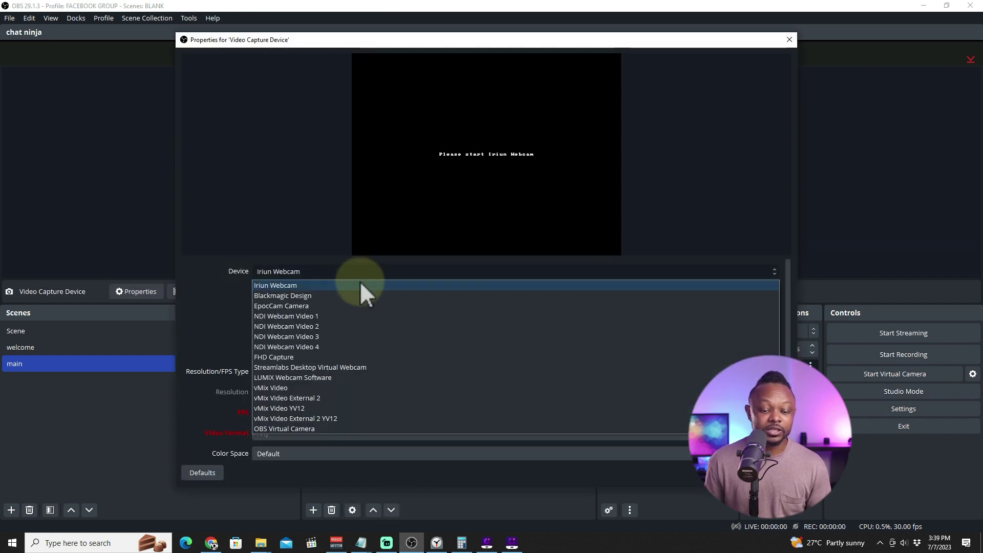
{"action": "left_click", "coordinate": [347, 367]}
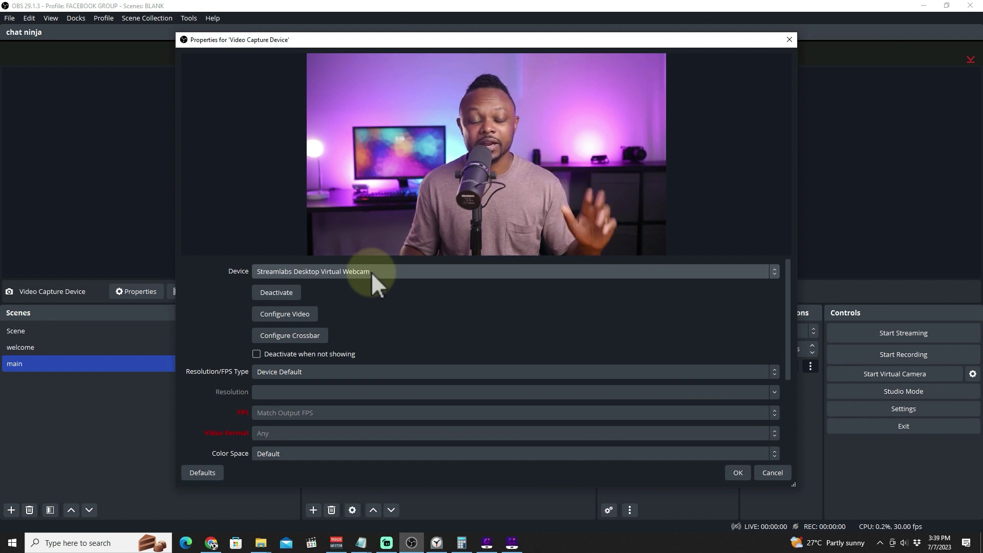
Keep the Streamlabs virtual webcam, set its Resolution/FPS Type to Custom with a resolution of 1920x1080, and accept the properties
{"action": "left_click", "coordinate": [371, 272]}
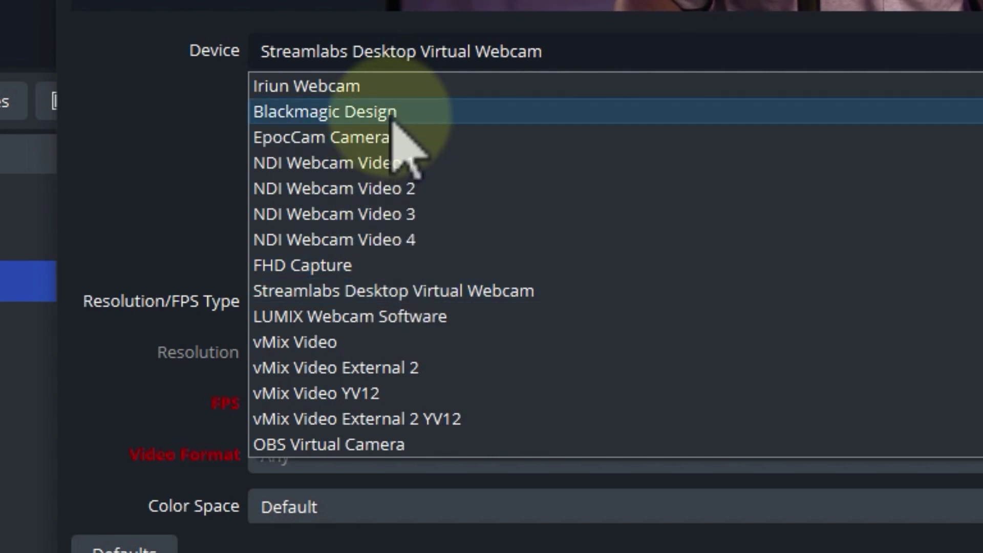
{"action": "left_click", "coordinate": [379, 291]}
{"action": "left_click", "coordinate": [375, 305]}
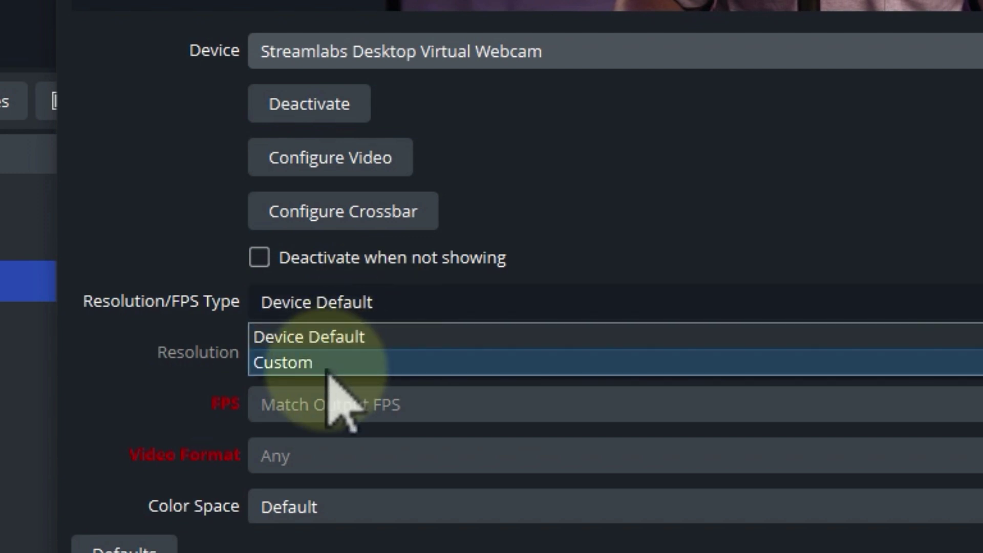
{"action": "left_click", "coordinate": [327, 366]}
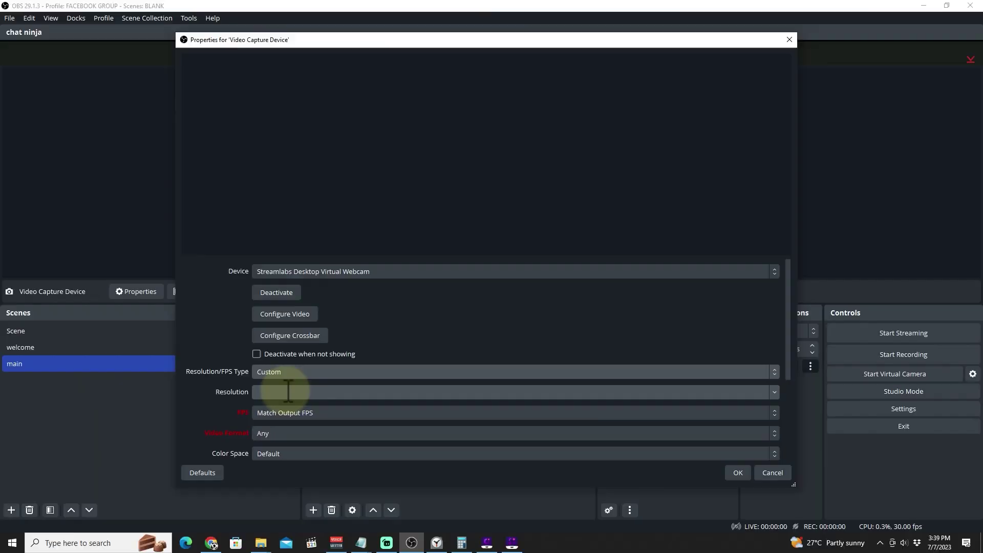
{"action": "left_click", "coordinate": [774, 392]}
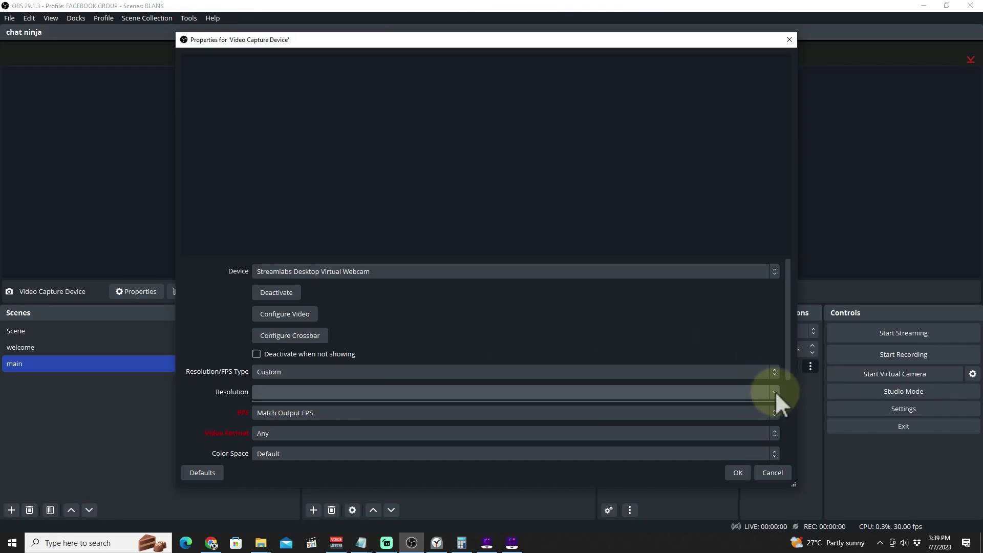
{"action": "left_click", "coordinate": [466, 414]}
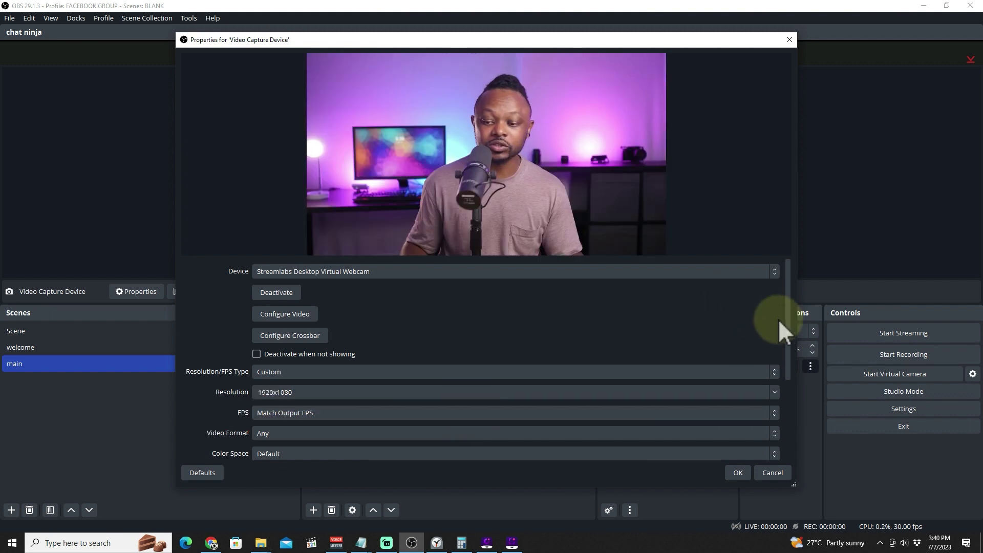
{"action": "left_click_drag", "start_coordinate": [789, 309], "coordinate": [793, 370]}
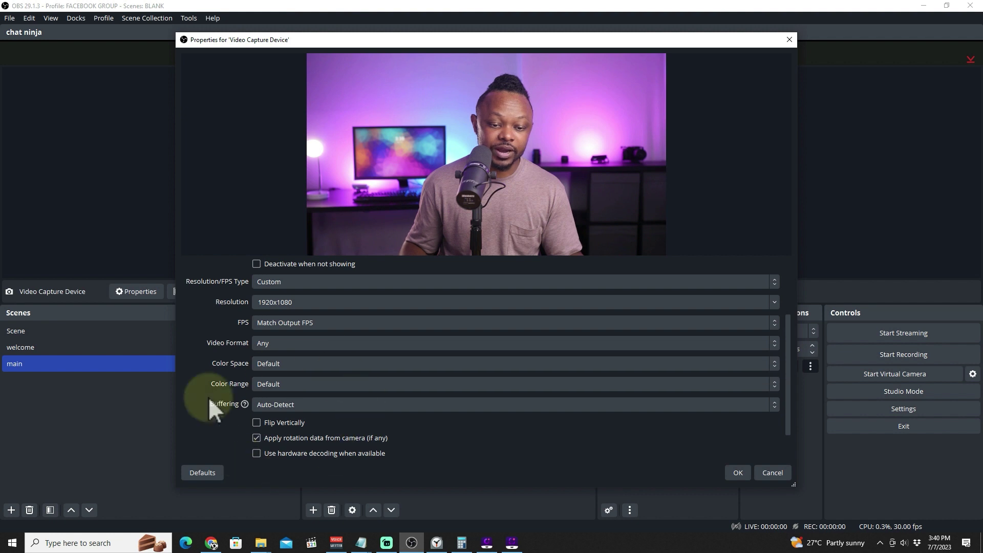
{"action": "left_click", "coordinate": [738, 472]}
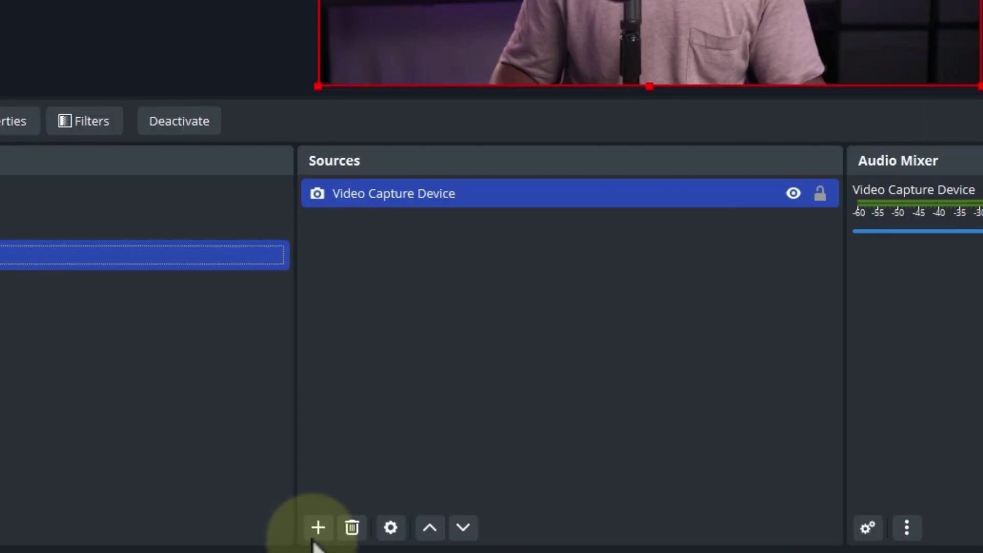
Add a new Audio Input Capture source to the main scene, using Video Call L + R (2- Focusrite USB Audio) as the device
{"action": "left_click", "coordinate": [313, 510]}
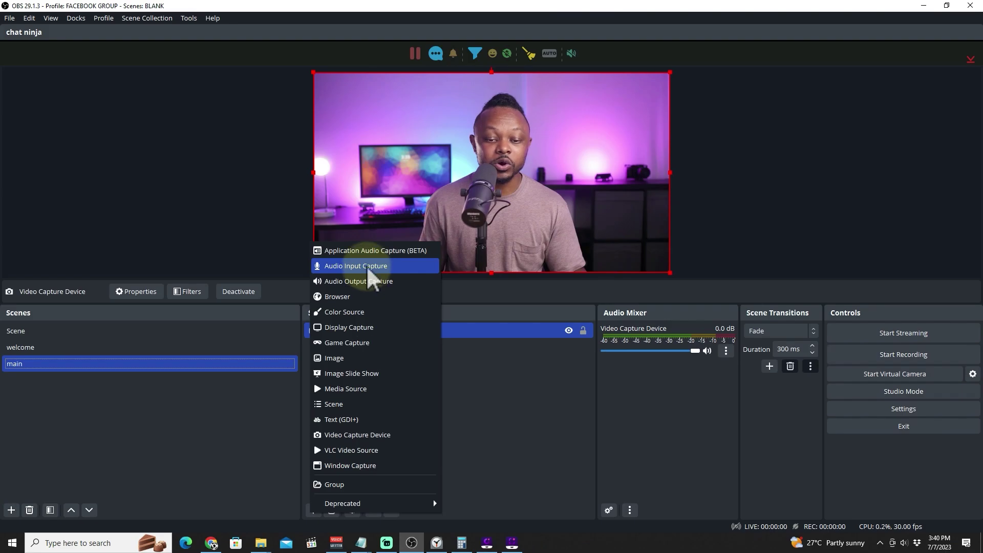
{"action": "left_click", "coordinate": [416, 73]}
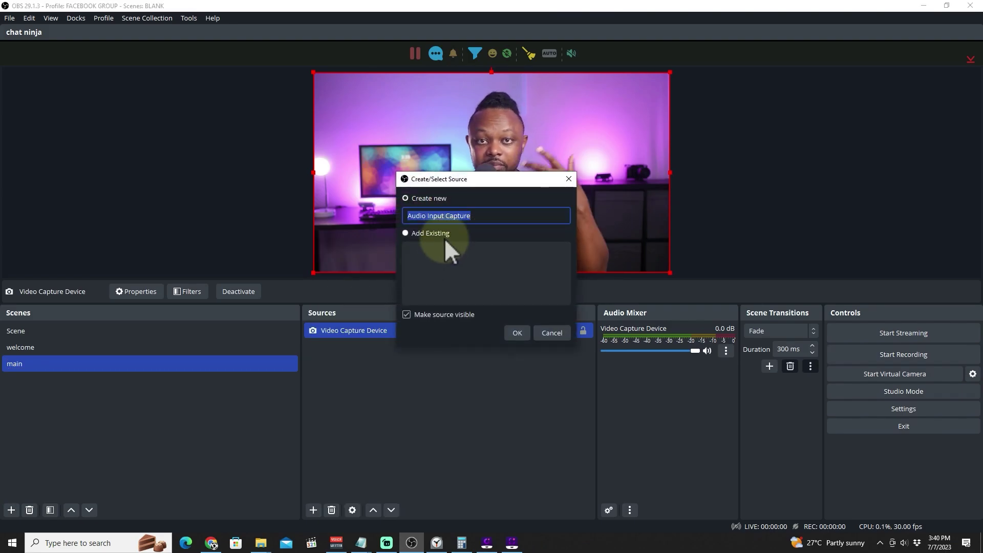
{"action": "left_click", "coordinate": [517, 334]}
{"action": "left_click", "coordinate": [463, 68]}
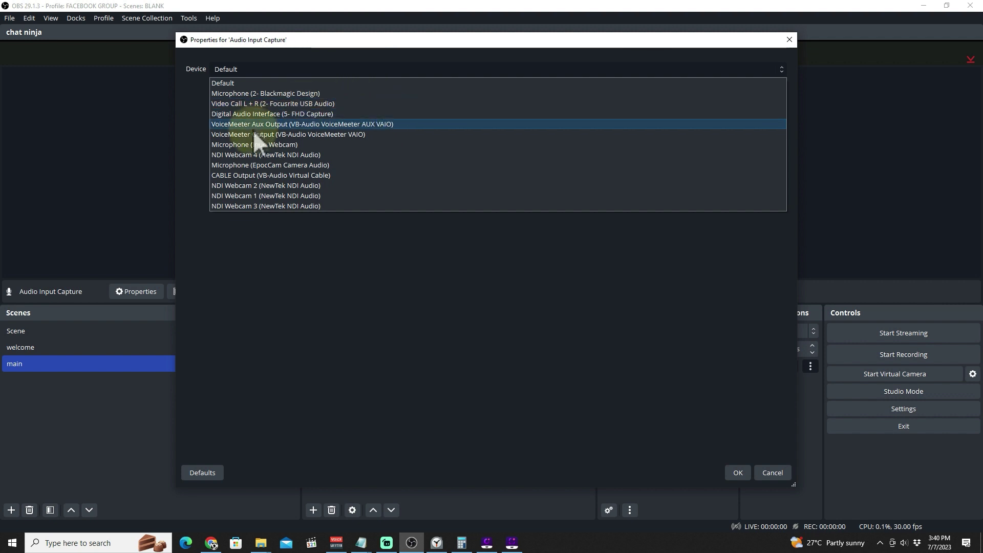
{"action": "left_click", "coordinate": [255, 104]}
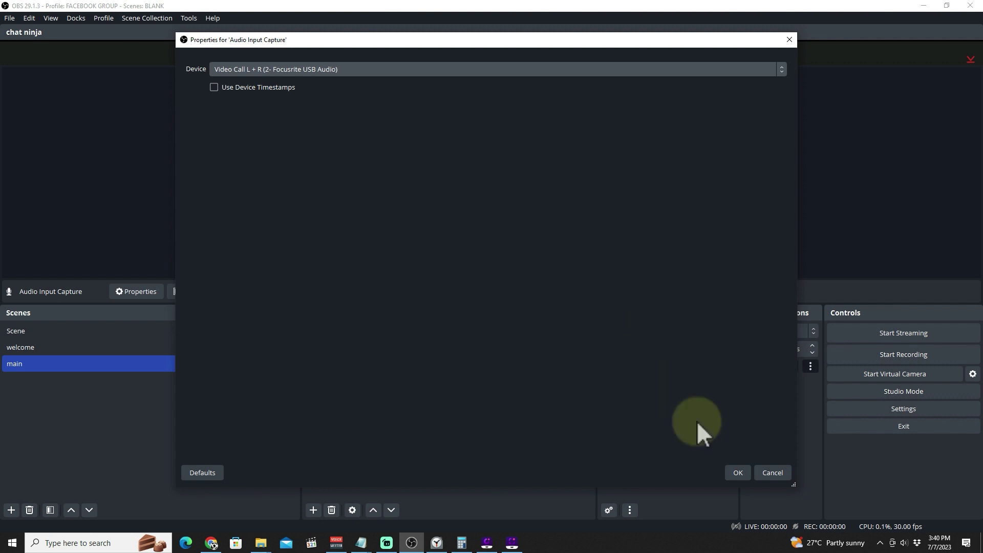
{"action": "left_click", "coordinate": [739, 474]}
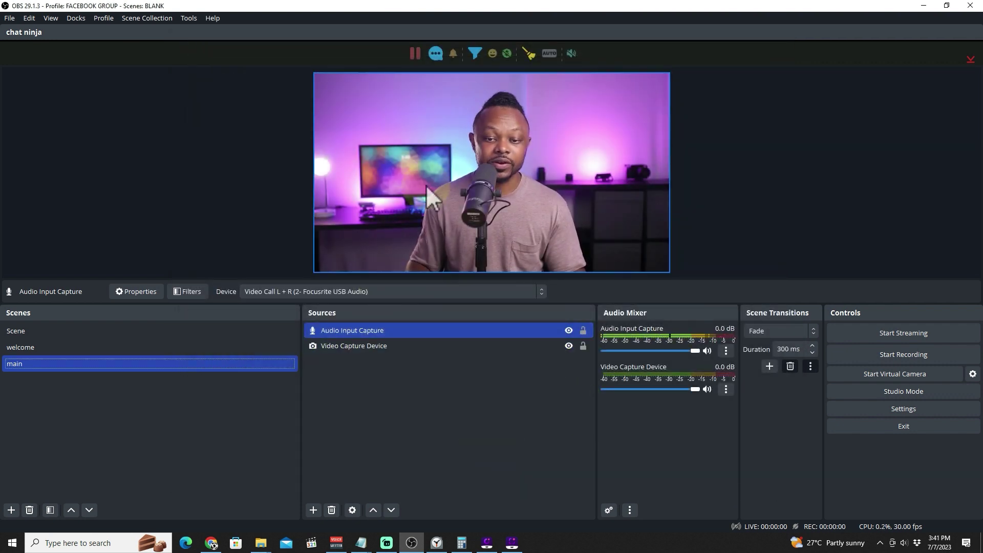
Preview the welcome scene and return to the main scene
{"action": "left_click", "coordinate": [383, 347], "text": "ctrl"}
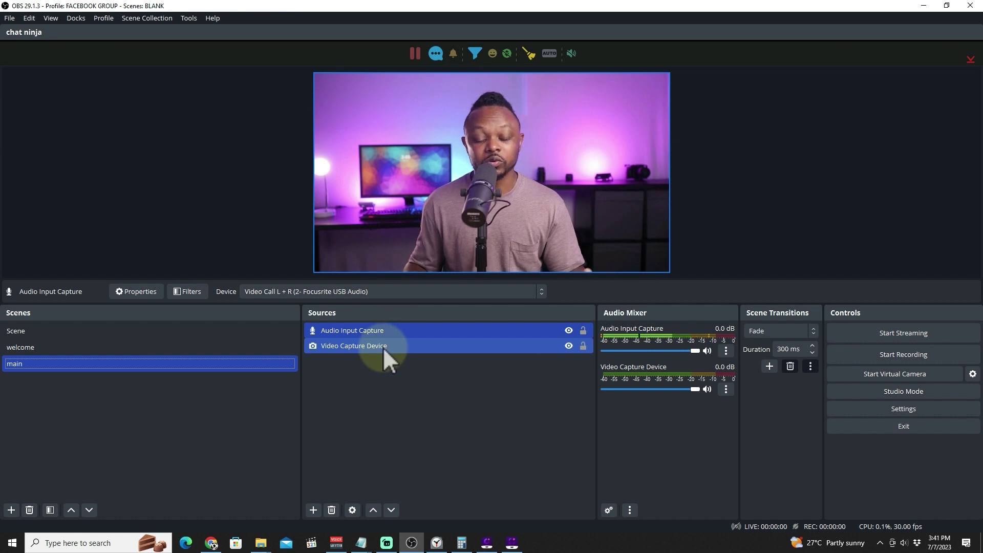
{"action": "left_click", "coordinate": [198, 351]}
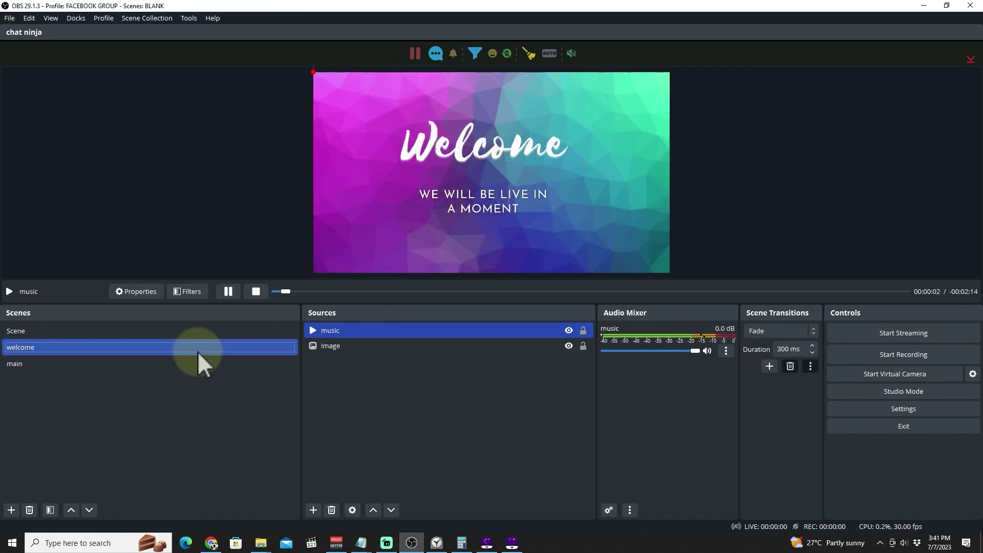
{"action": "left_click", "coordinate": [186, 364]}
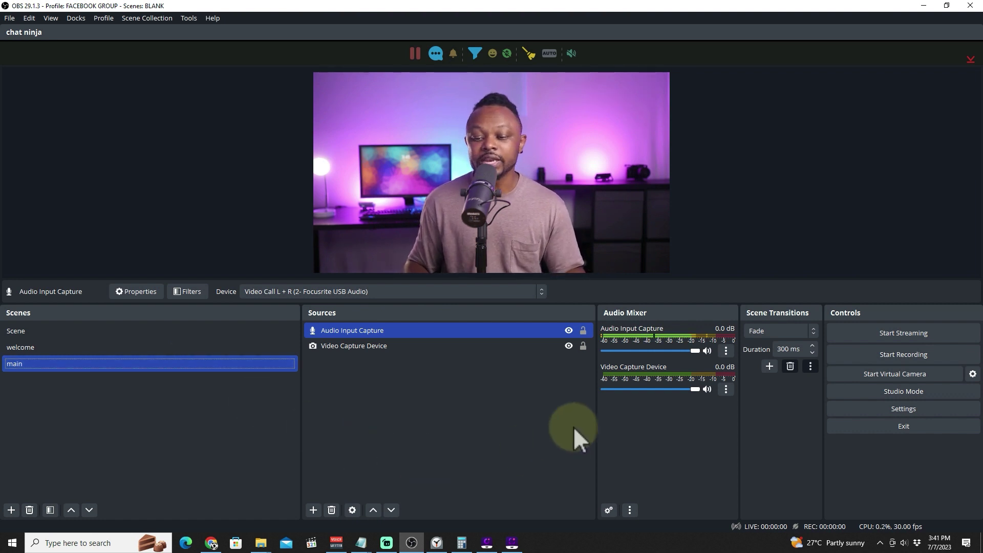
Open the program settings and try the Dark theme, setting the theme back to Yami (Default)
{"action": "left_click", "coordinate": [903, 408]}
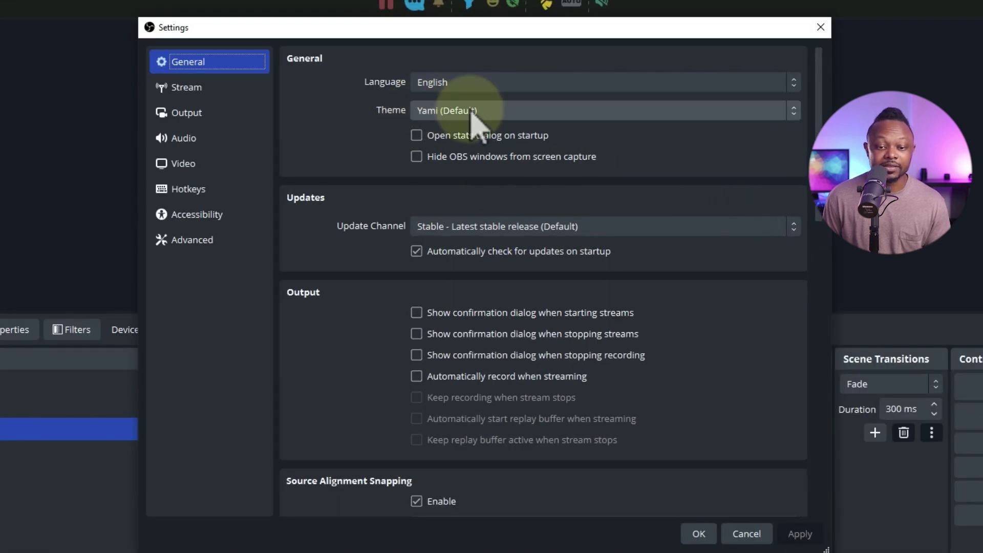
{"action": "left_click", "coordinate": [471, 115]}
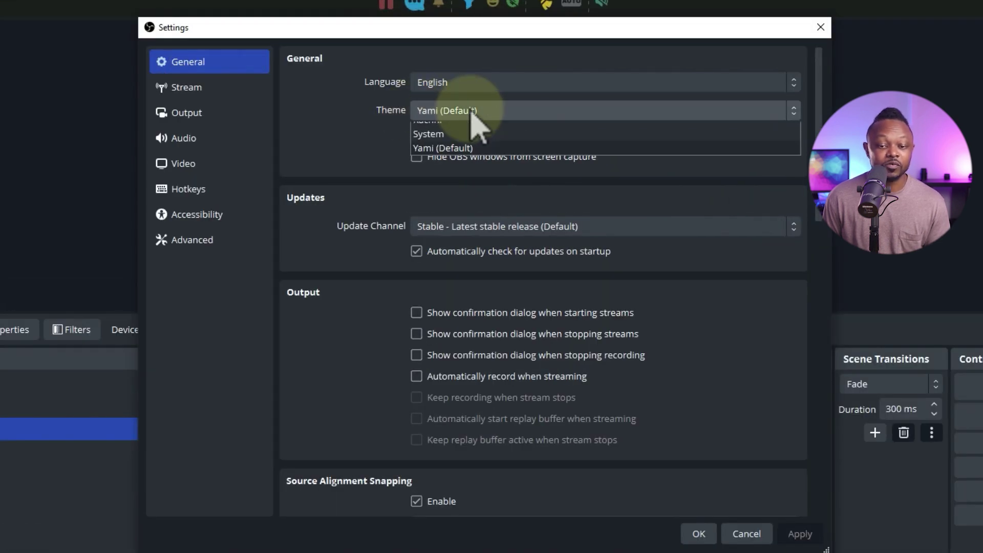
{"action": "left_click", "coordinate": [443, 145]}
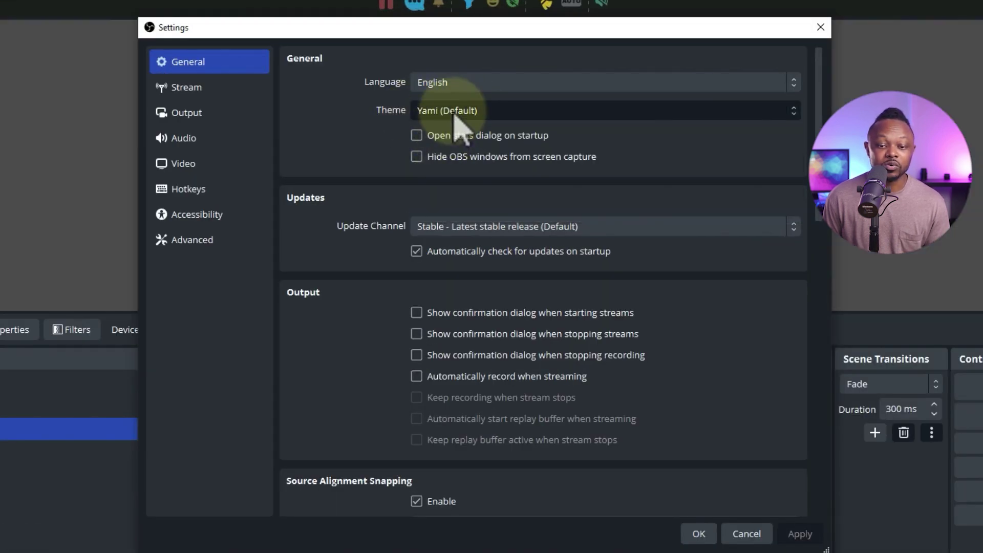
{"action": "left_click", "coordinate": [461, 97]}
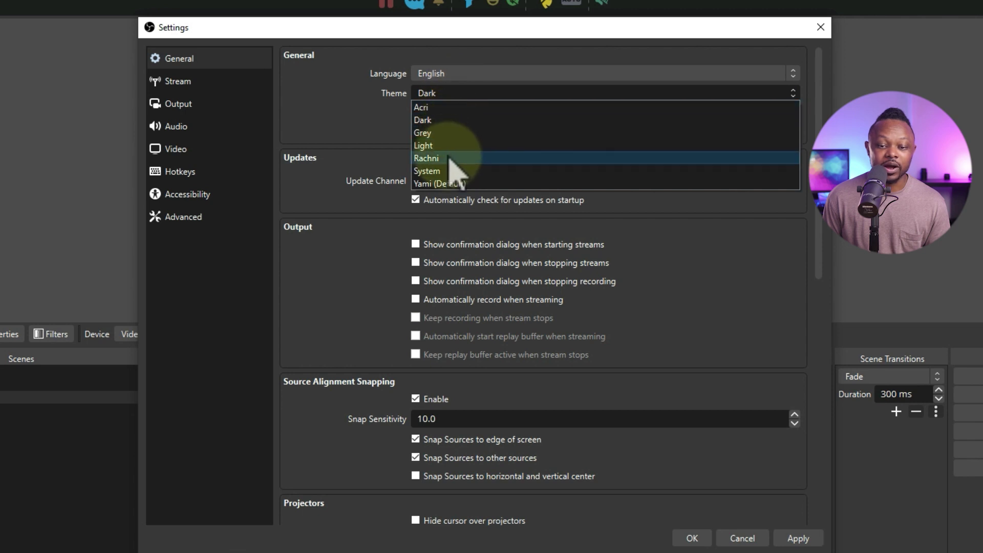
{"action": "left_click", "coordinate": [451, 183]}
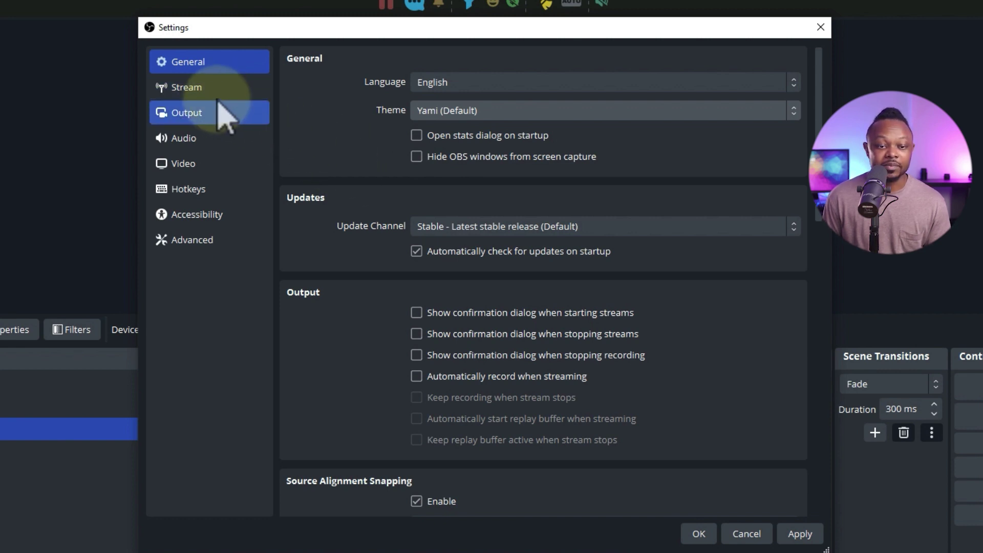
Set the streaming video bitrate to 4000 Kbps in the output settings
{"action": "left_click", "coordinate": [203, 92]}
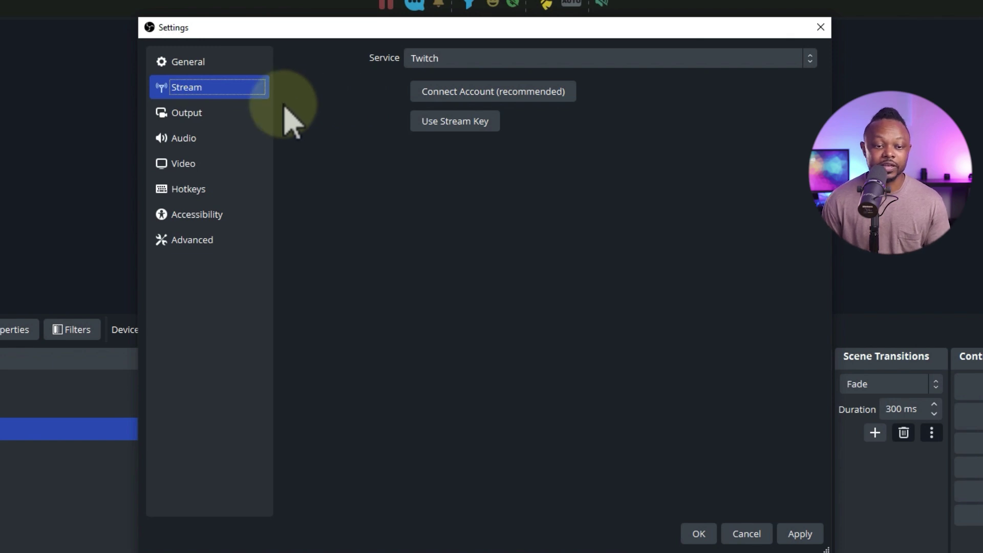
{"action": "left_click", "coordinate": [203, 116]}
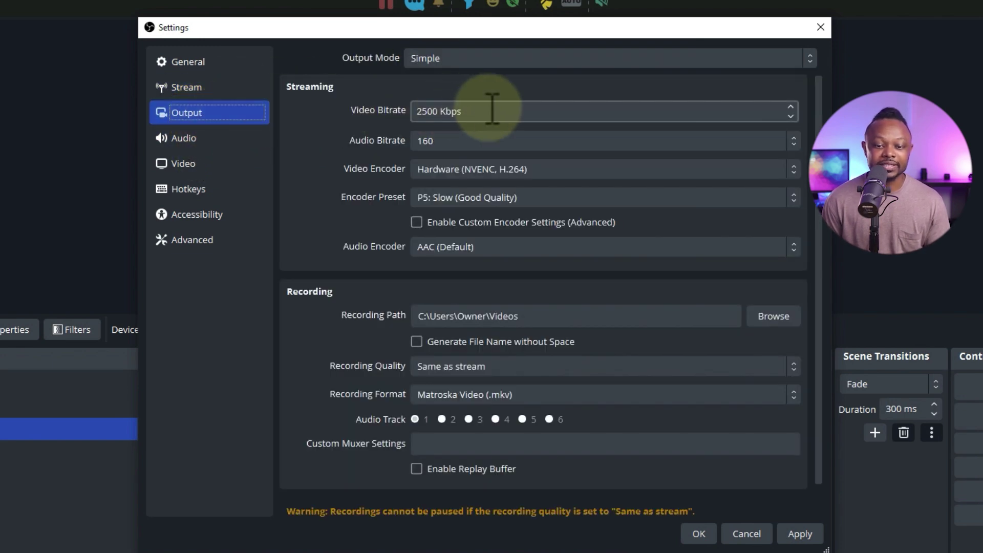
{"action": "left_click", "coordinate": [430, 111]}
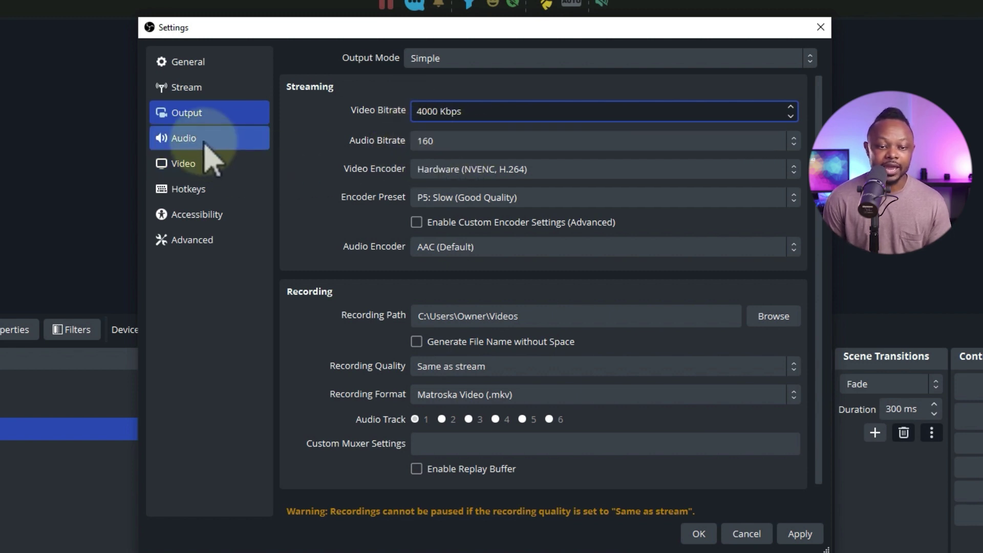
Check the video resolution and frame rate settings, and apply the settings changes with the stream settings shown
{"action": "left_click", "coordinate": [210, 169]}
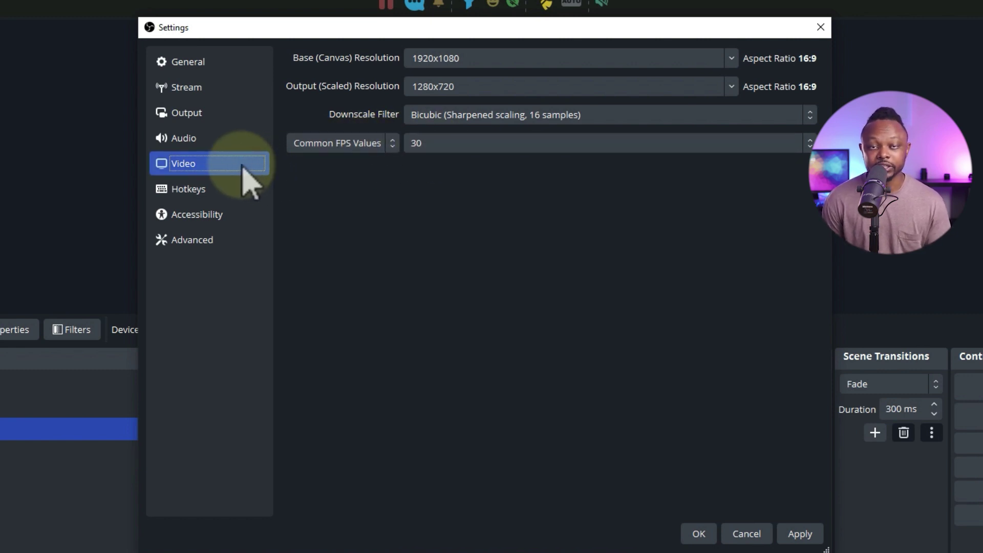
{"action": "left_click", "coordinate": [212, 88]}
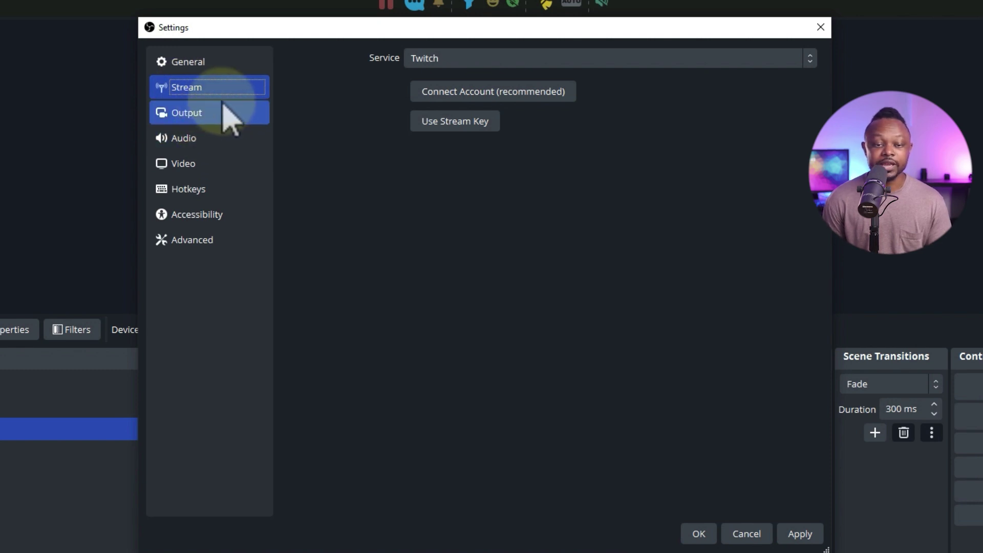
{"action": "left_click", "coordinate": [799, 534]}
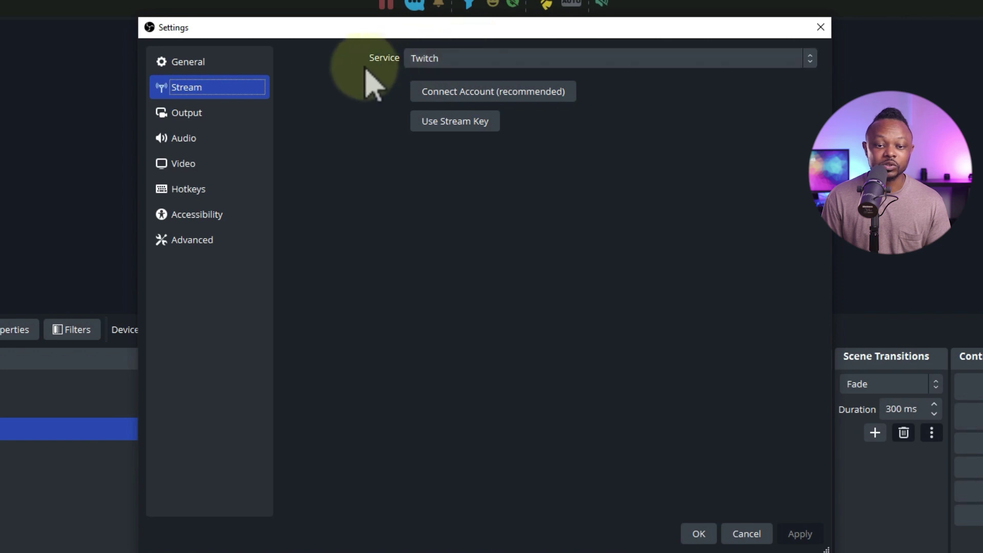
Set the streaming service to Custom so that the server and stream key can be entered manually
{"action": "left_click", "coordinate": [450, 59]}
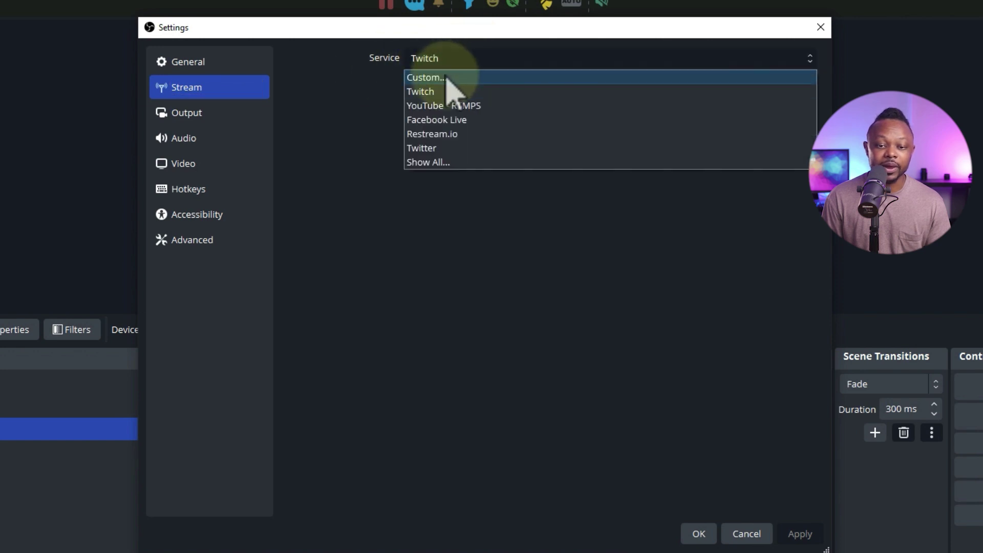
{"action": "left_click", "coordinate": [425, 77]}
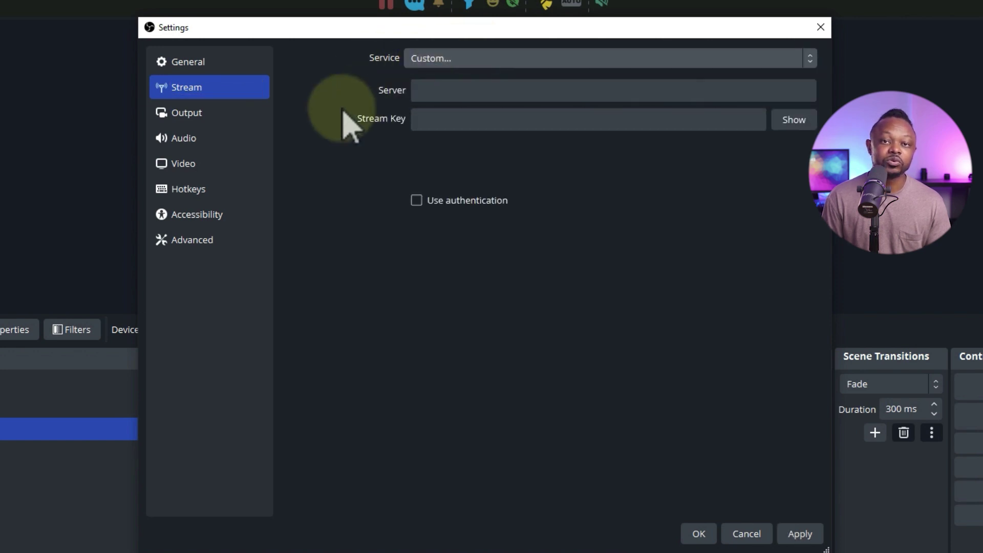
{"action": "left_click", "coordinate": [454, 58]}
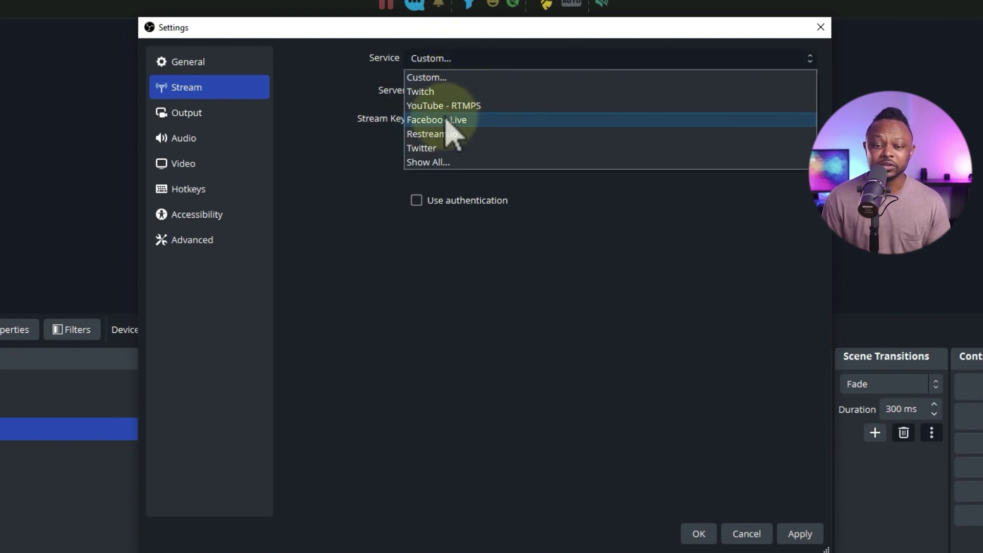
{"action": "left_click", "coordinate": [397, 97]}
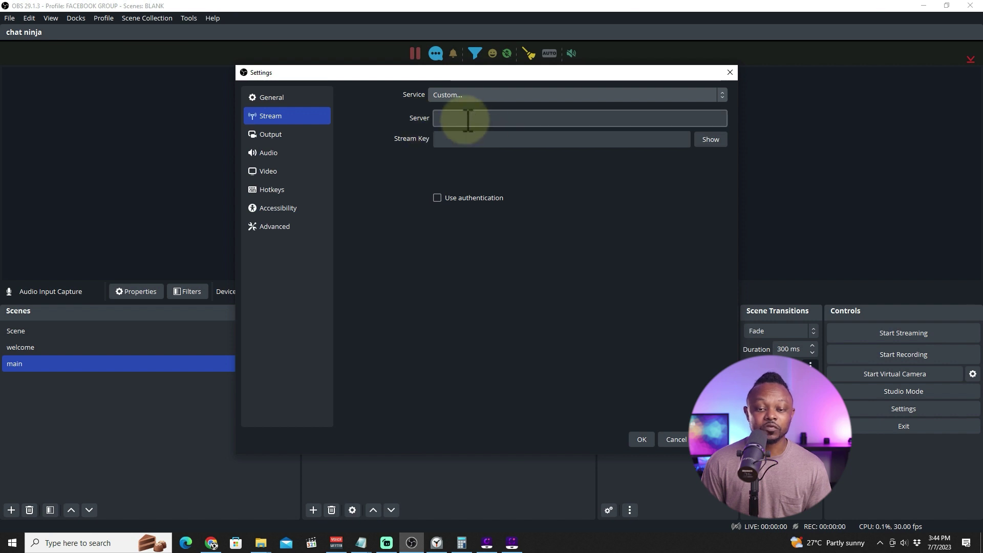
{"action": "left_click", "coordinate": [466, 145]}
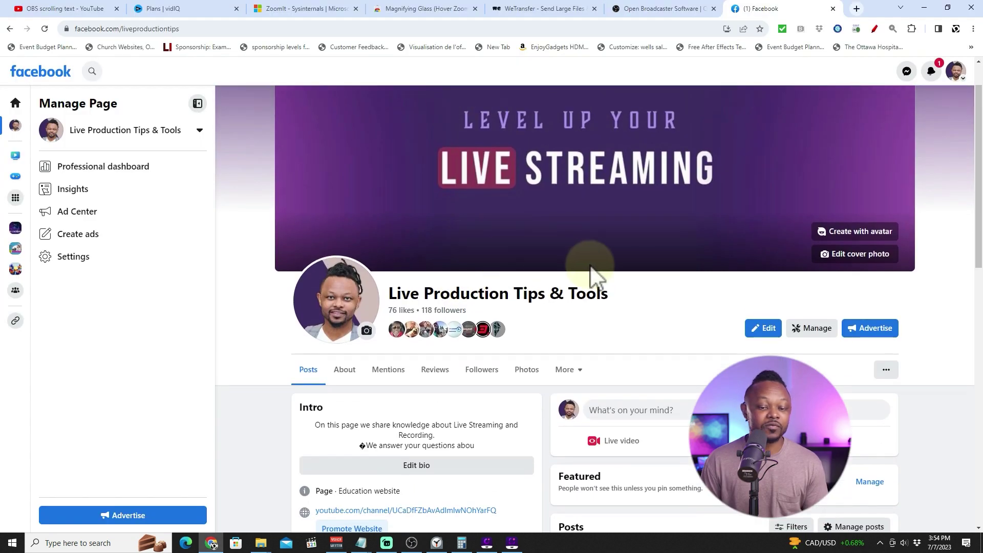
Start a live video from the Facebook page Live Production Tips & Tools, choosing to go live without a test broadcast
{"action": "scroll", "coordinate": [609, 277], "scroll_direction": "down", "scroll_amount": 2}
{"action": "scroll", "coordinate": [610, 277], "scroll_direction": "down", "scroll_amount": 2}
{"action": "scroll", "coordinate": [609, 277], "scroll_direction": "up", "scroll_amount": 1}
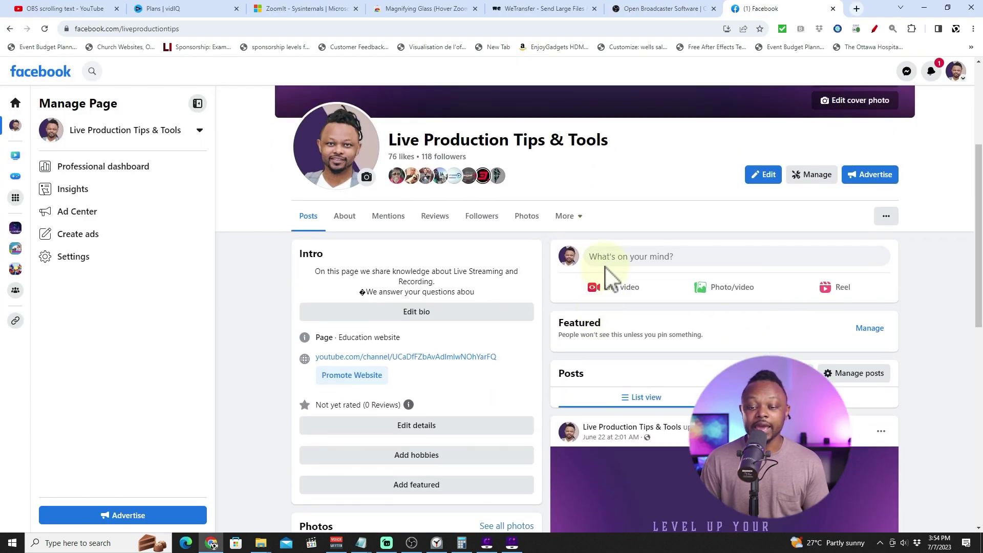
{"action": "scroll", "coordinate": [607, 271], "scroll_direction": "up", "scroll_amount": 2}
{"action": "scroll", "coordinate": [609, 266], "scroll_direction": "down", "scroll_amount": 3}
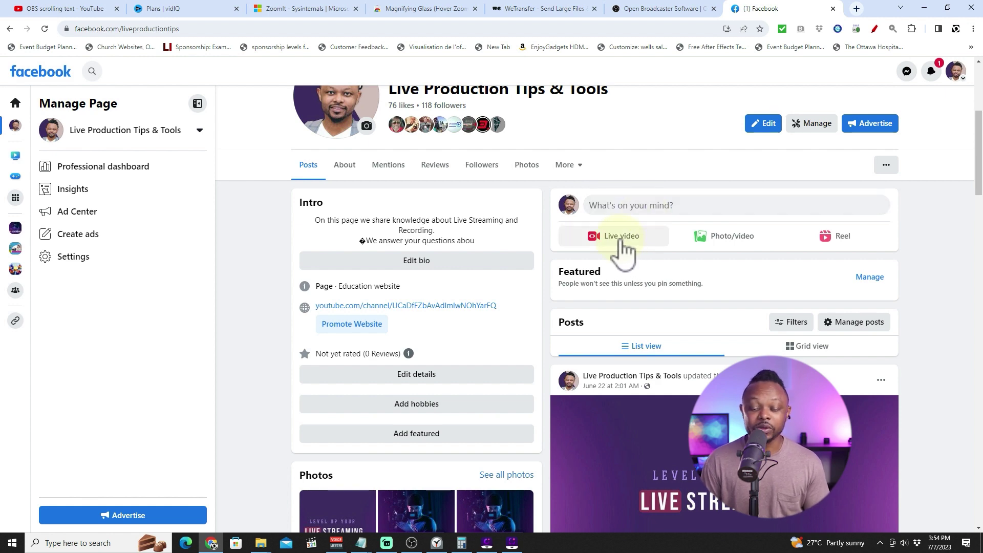
{"action": "left_click", "coordinate": [622, 240]}
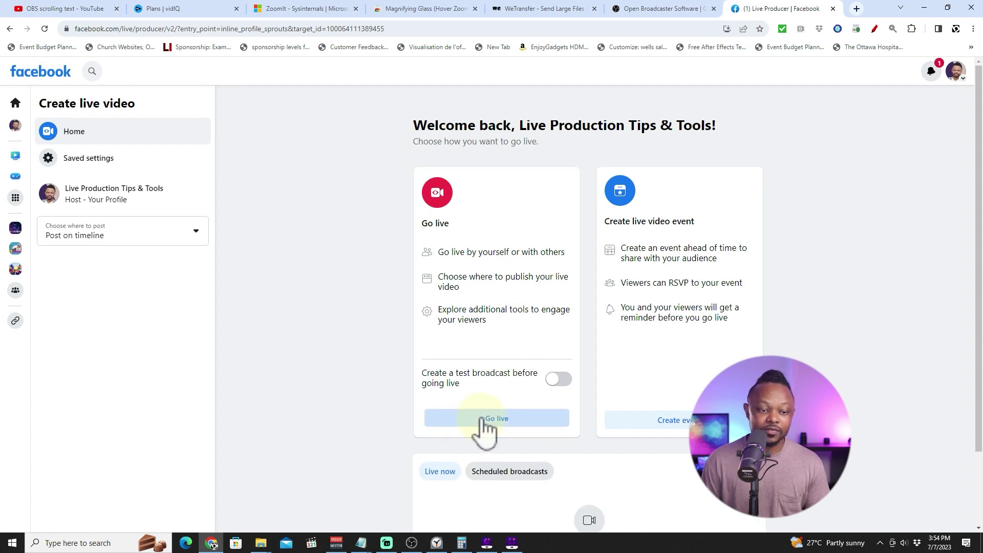
{"action": "left_click", "coordinate": [482, 419]}
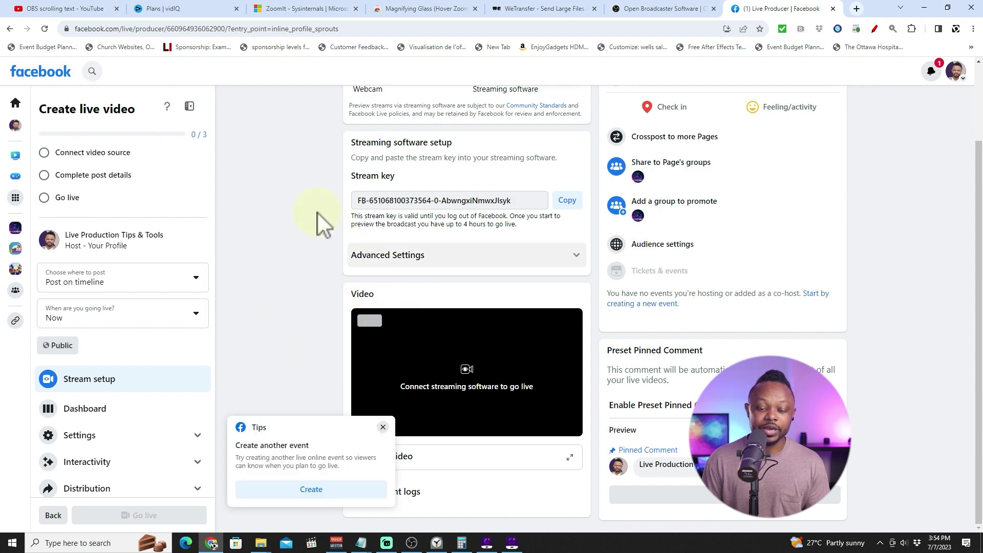
Expand the advanced settings of Facebook's streaming software setup and copy the server URL
{"action": "left_click", "coordinate": [382, 427]}
{"action": "scroll", "coordinate": [273, 290], "scroll_direction": "up", "scroll_amount": 2}
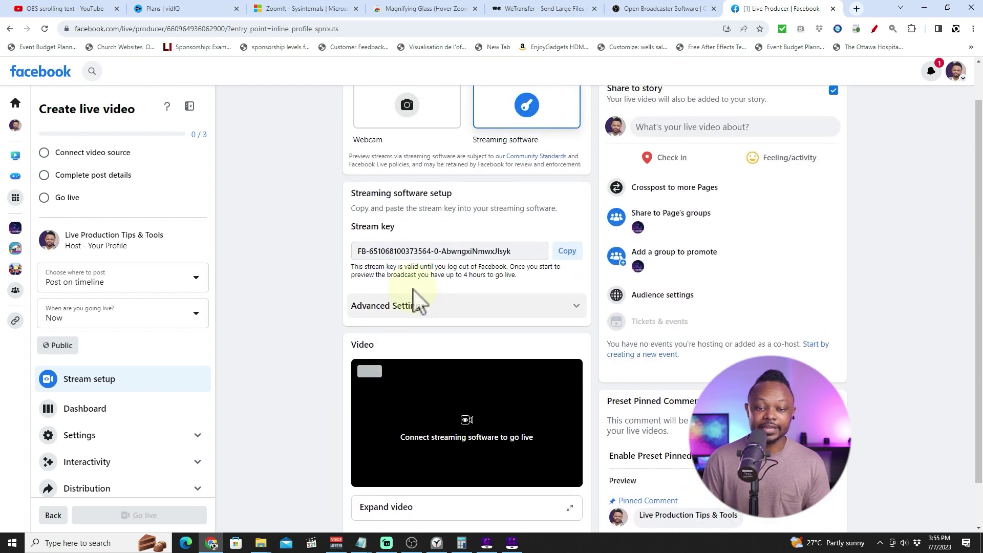
{"action": "scroll", "coordinate": [353, 259], "scroll_direction": "down", "scroll_amount": 2}
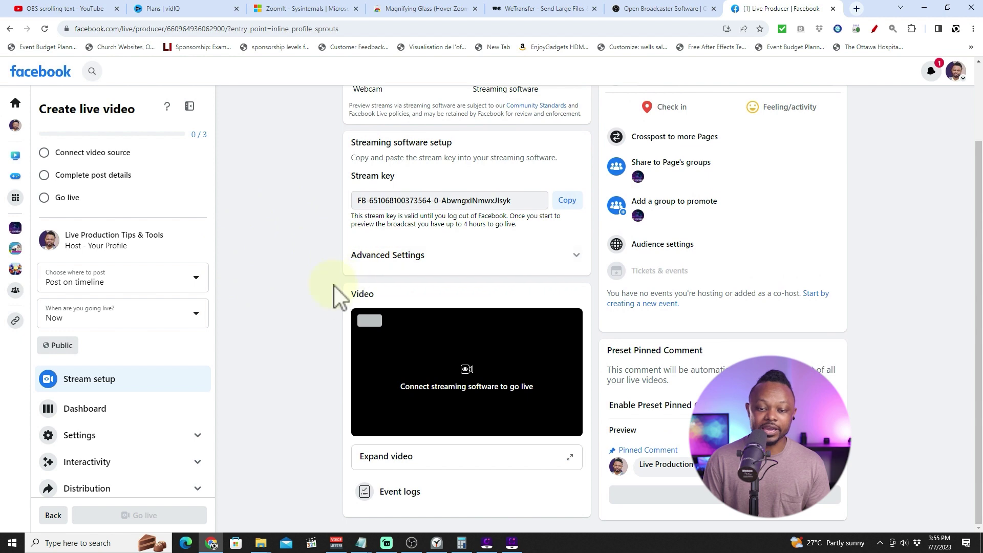
{"action": "scroll", "coordinate": [333, 286], "scroll_direction": "up", "scroll_amount": 2}
{"action": "left_click", "coordinate": [561, 352]}
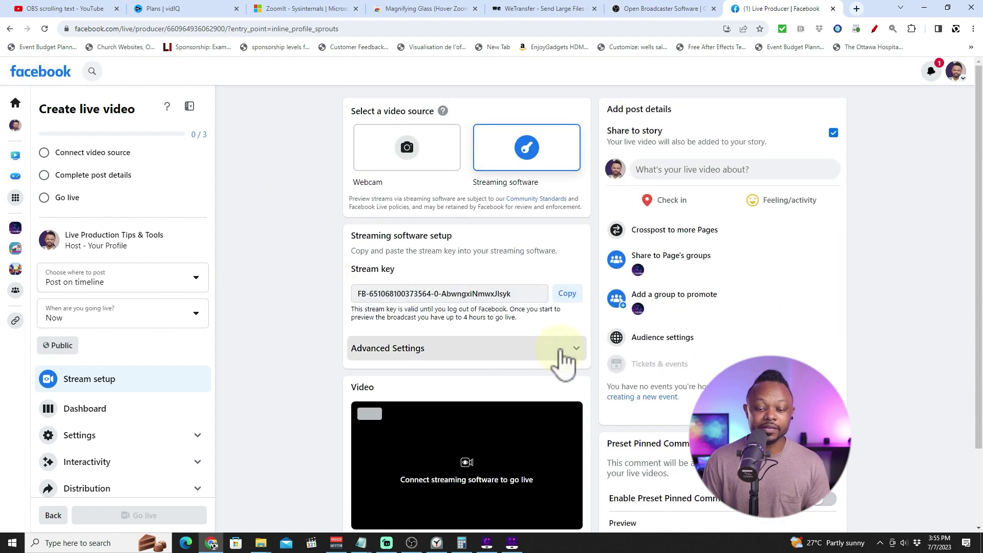
{"action": "scroll", "coordinate": [276, 277], "scroll_direction": "down", "scroll_amount": 2}
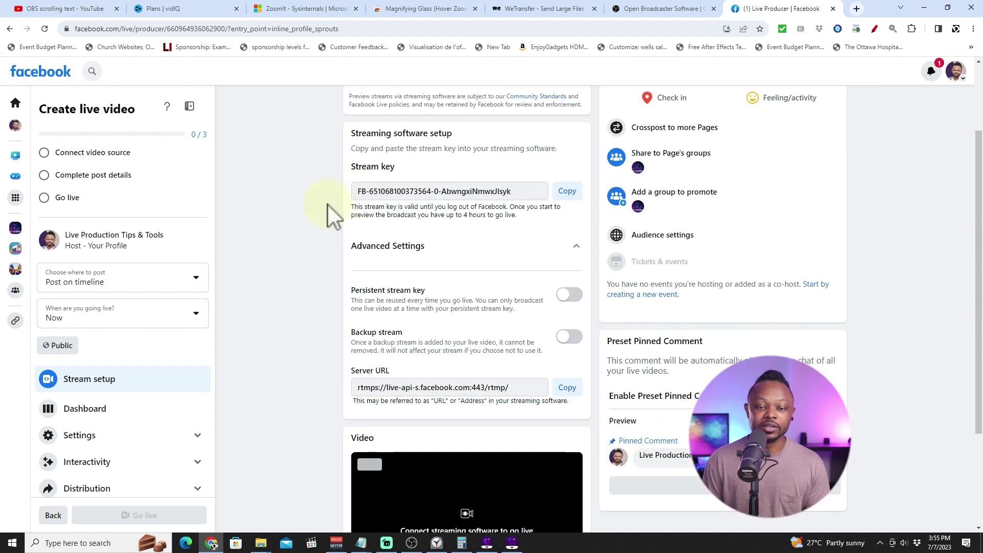
{"action": "scroll", "coordinate": [358, 192], "scroll_direction": "up", "scroll_amount": 1}
{"action": "scroll", "coordinate": [429, 240], "scroll_direction": "down", "scroll_amount": 2}
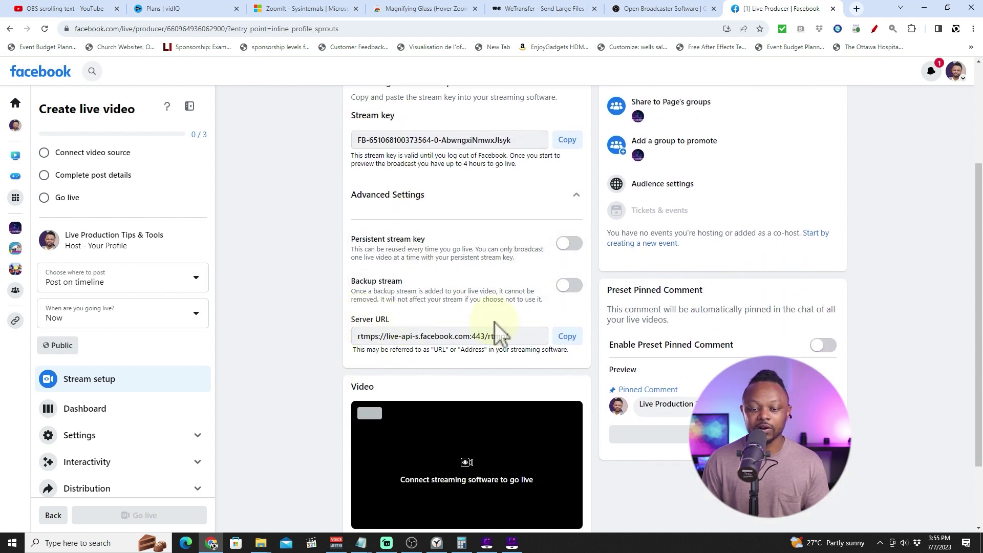
{"action": "left_click", "coordinate": [567, 336]}
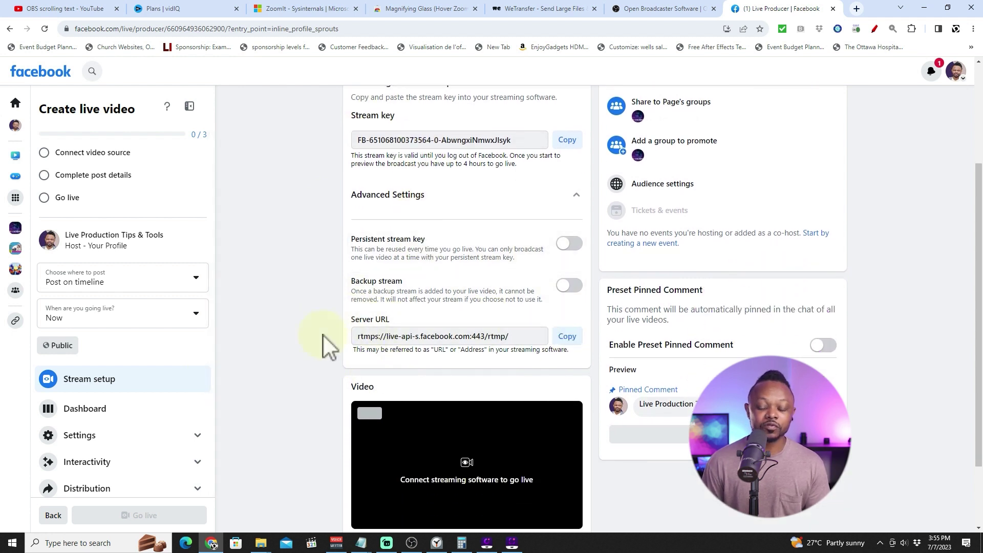
Switch to OBS and paste the server URL rtmps://live-api-s.facebook.com:443/rtmp/ into the stream settings, replacing the existing entry and saving
{"action": "left_click", "coordinate": [412, 544]}
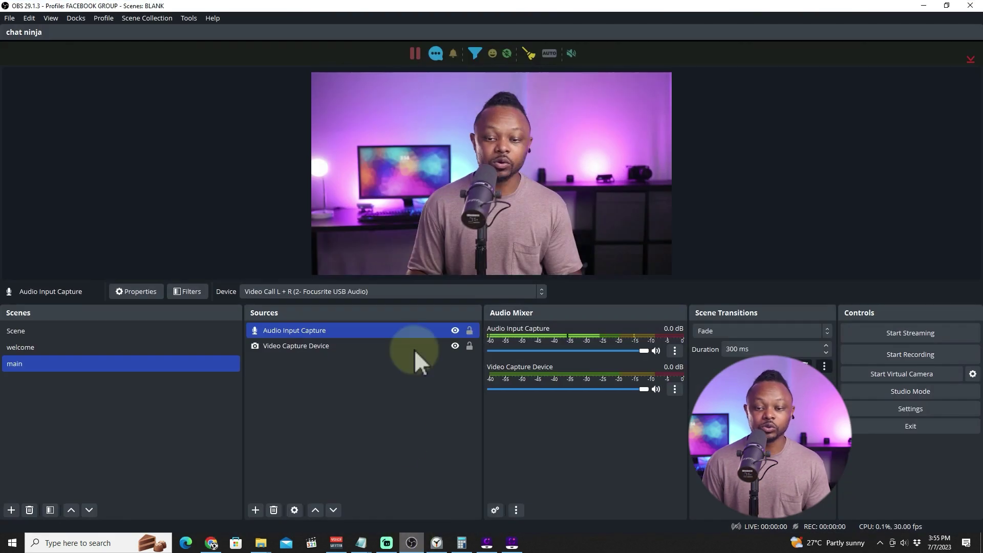
{"action": "left_click", "coordinate": [908, 414]}
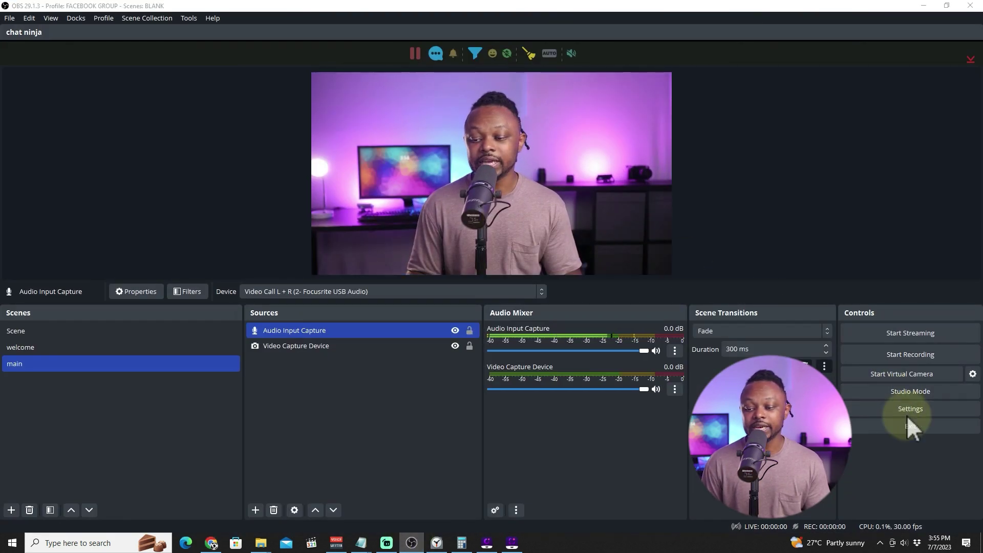
{"action": "left_click", "coordinate": [281, 119]}
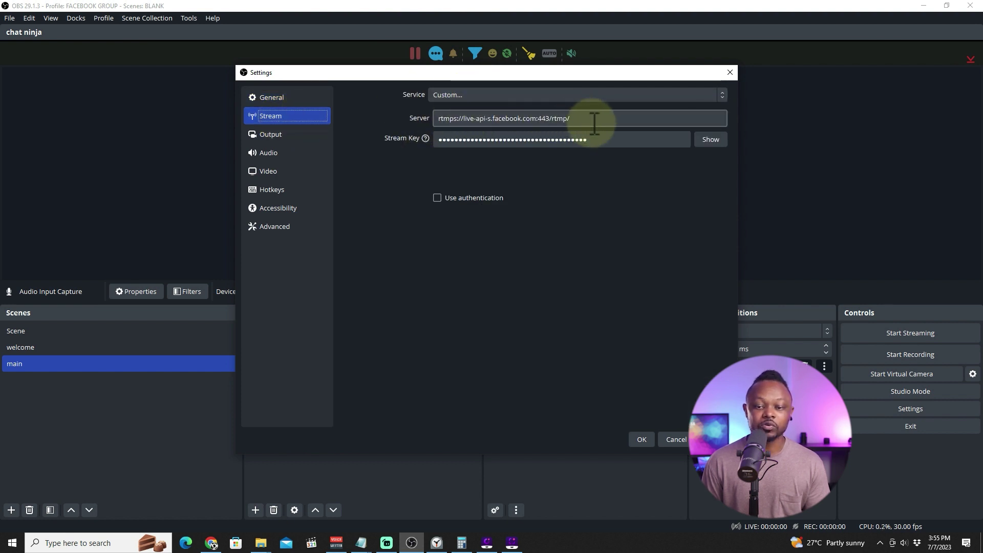
{"action": "left_click_drag", "start_coordinate": [592, 118], "coordinate": [413, 128]}
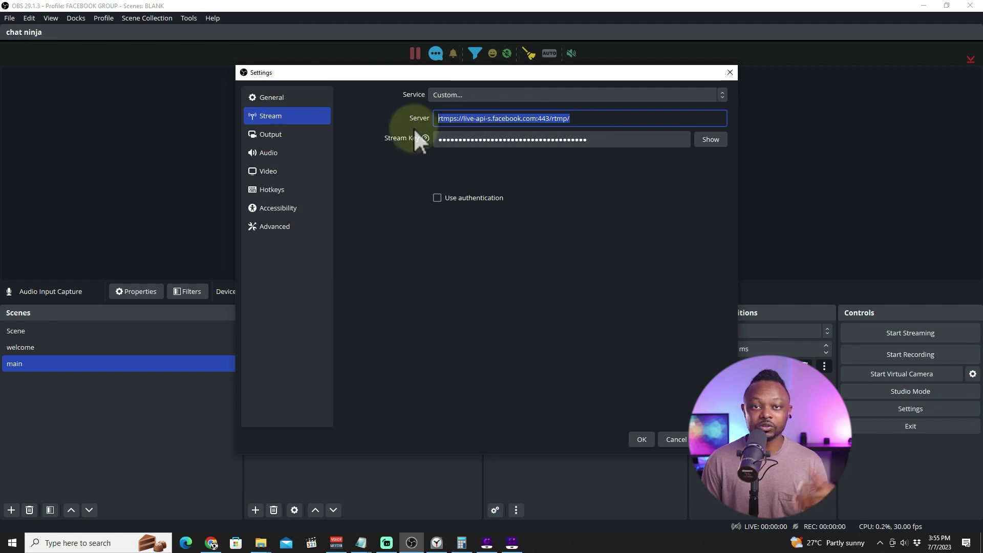
{"action": "right_click", "coordinate": [465, 120]}
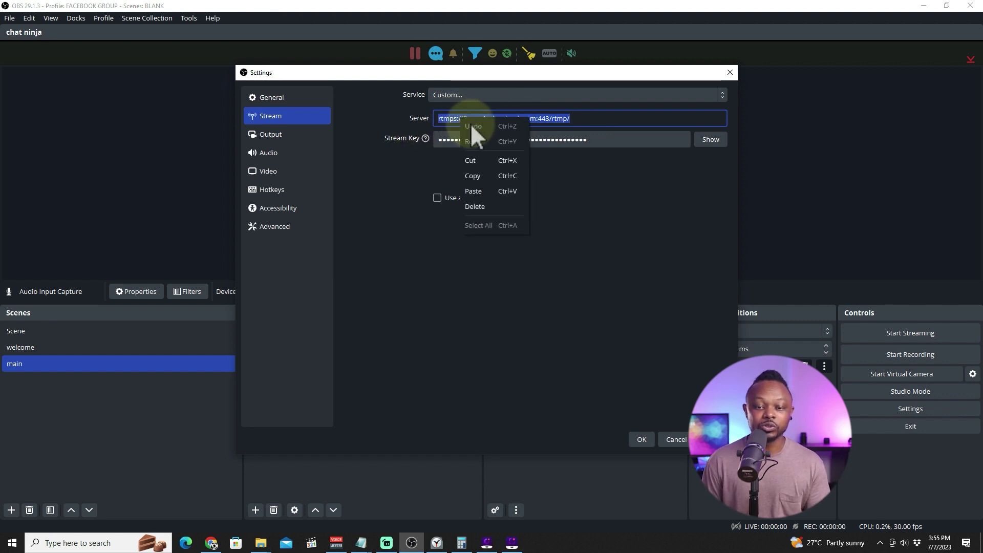
{"action": "left_click", "coordinate": [482, 191]}
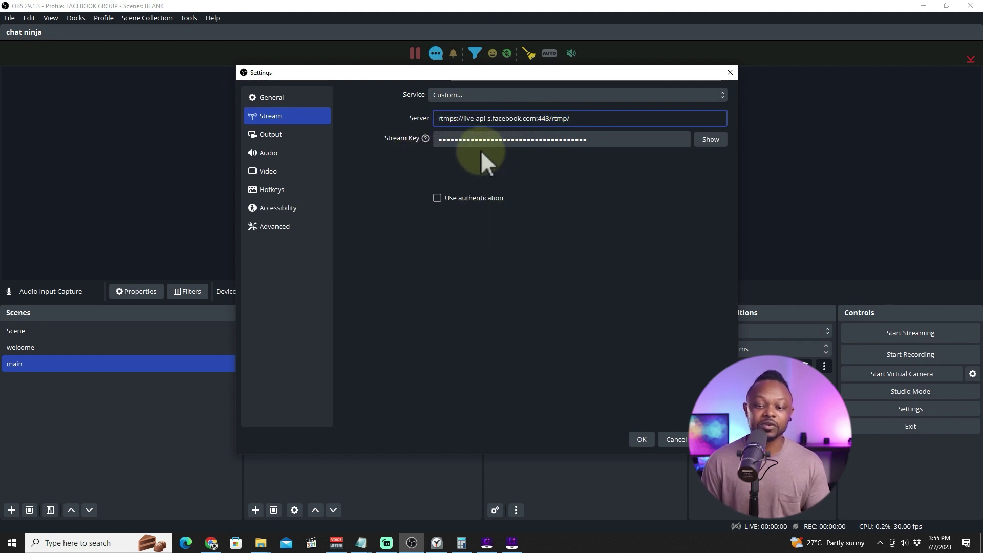
{"action": "left_click", "coordinate": [642, 440]}
Return to the Facebook live video setup and copy the stream key
{"action": "left_click", "coordinate": [922, 6]}
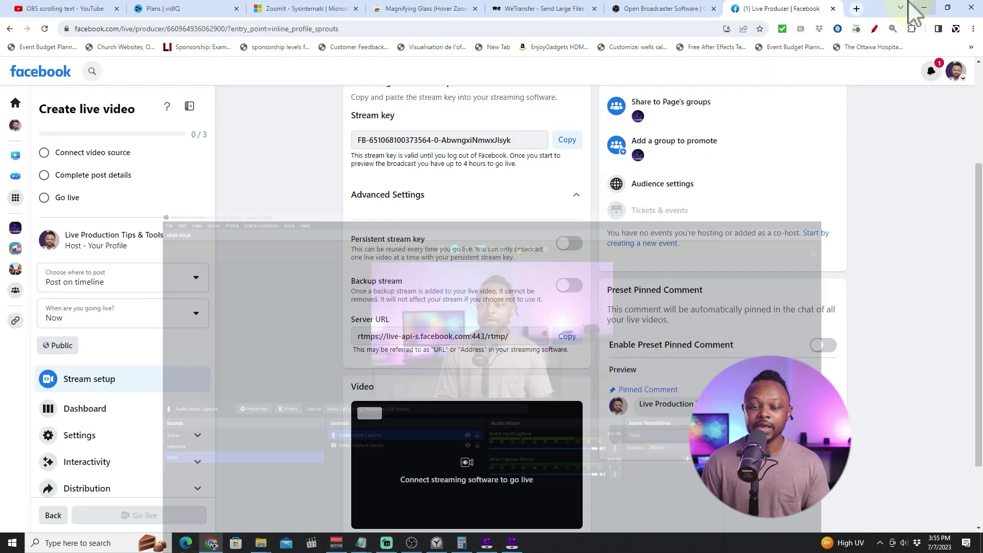
{"action": "scroll", "coordinate": [401, 329], "scroll_direction": "down", "scroll_amount": 1}
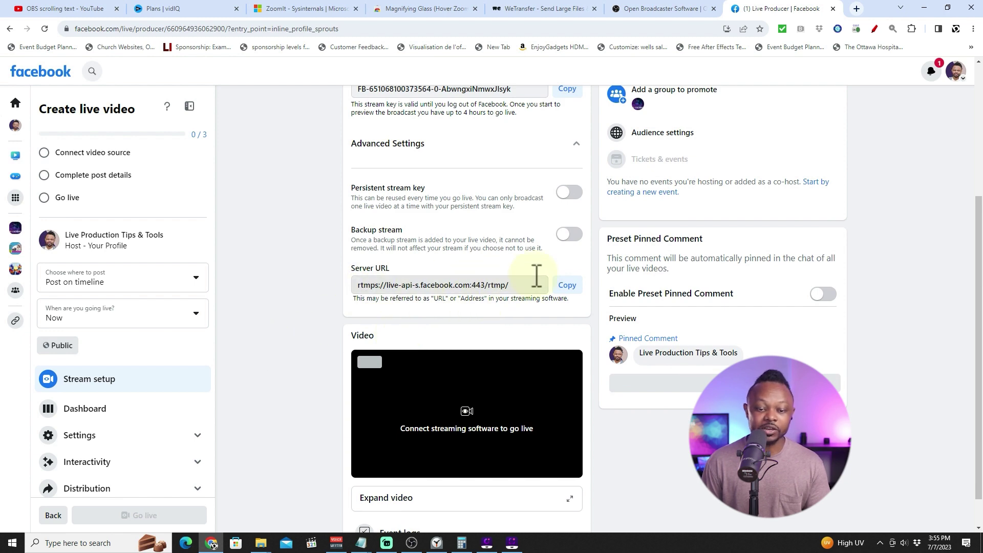
{"action": "scroll", "coordinate": [460, 225], "scroll_direction": "up", "scroll_amount": 2}
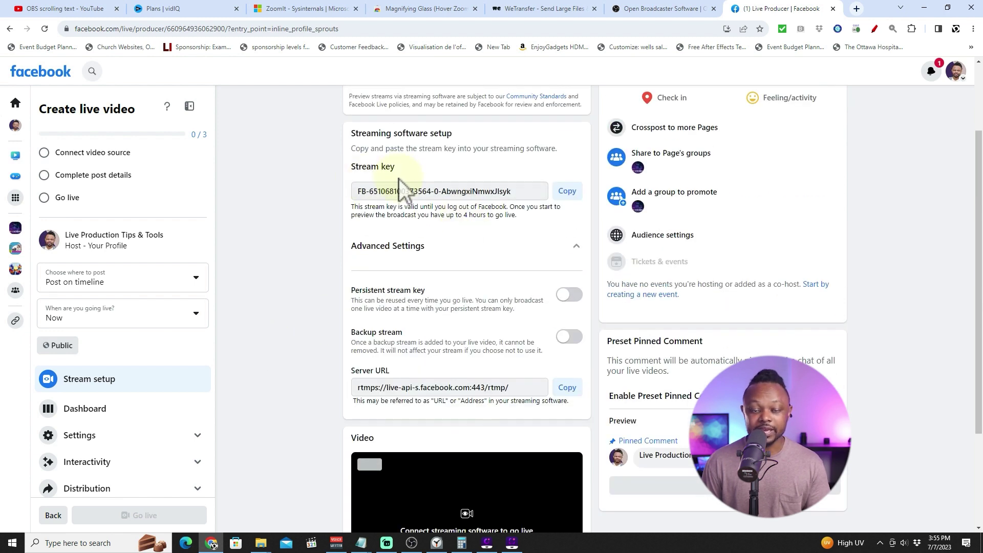
{"action": "left_click", "coordinate": [566, 192]}
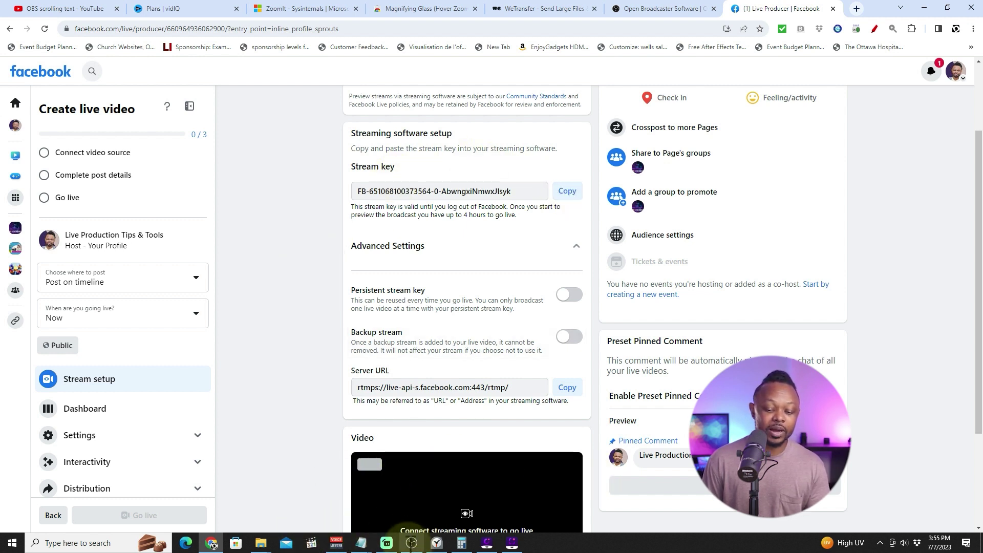
Switch to OBS, replace the stream key in the stream settings with the copied Facebook stream key and save the settings
{"action": "left_click", "coordinate": [412, 542]}
{"action": "left_click", "coordinate": [897, 407]}
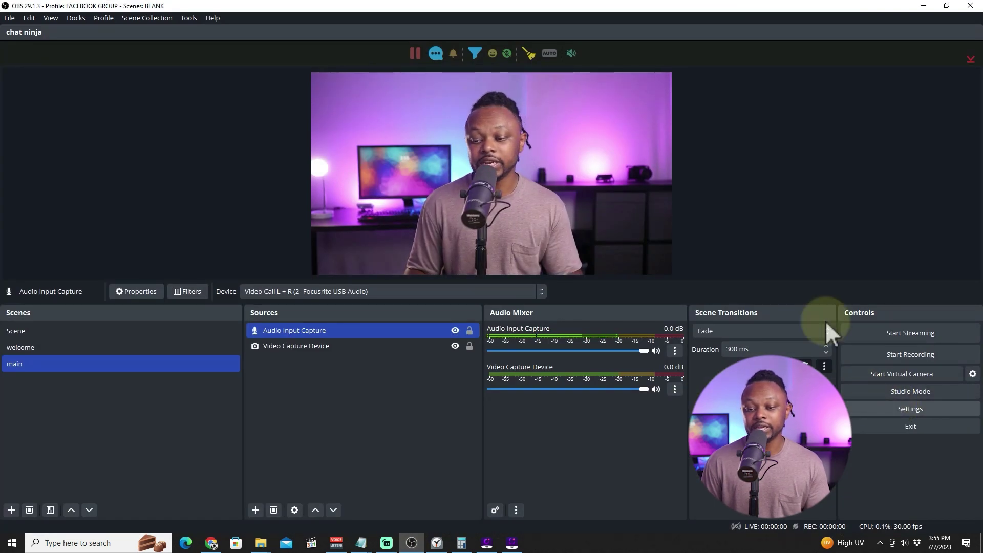
{"action": "left_click", "coordinate": [278, 115]}
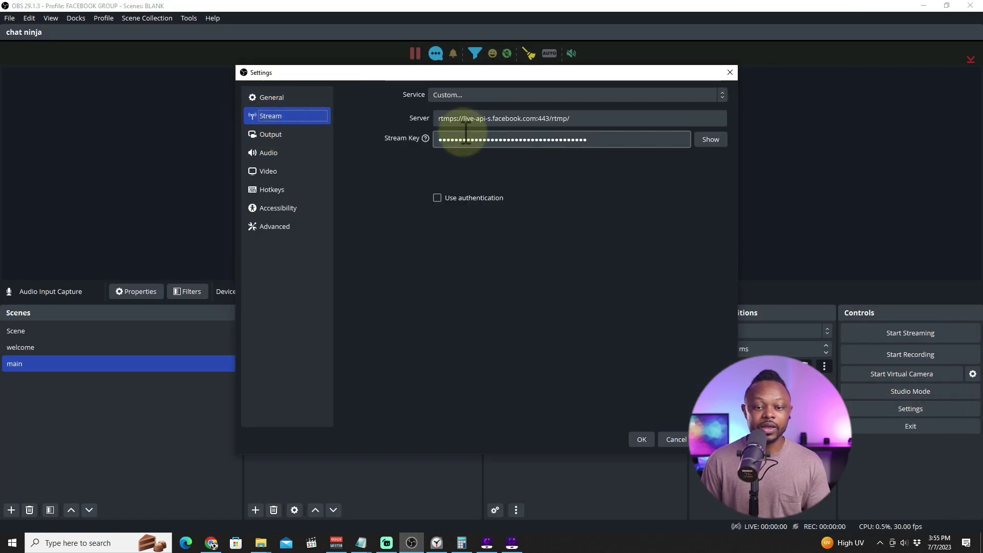
{"action": "left_click_drag", "start_coordinate": [624, 139], "coordinate": [388, 143]}
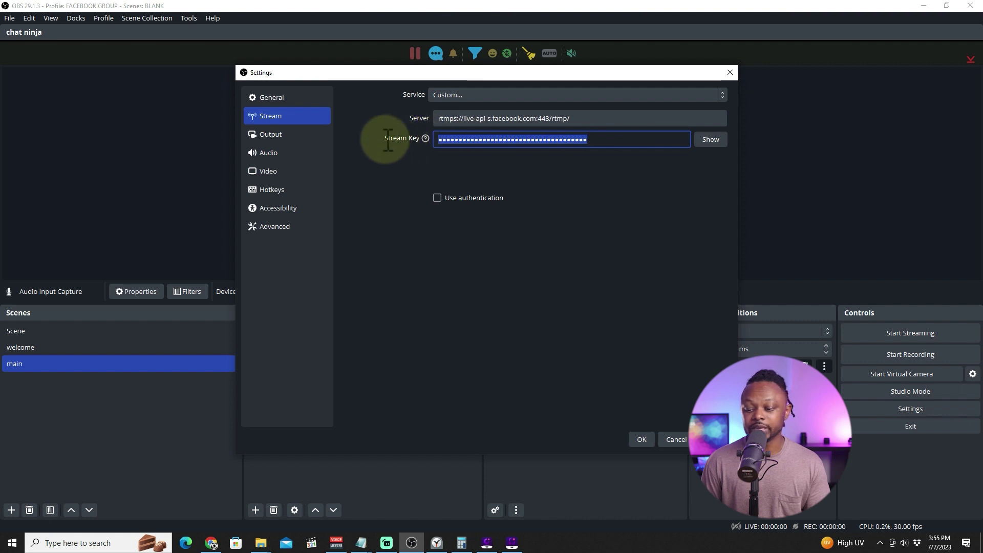
{"action": "right_click", "coordinate": [477, 141]}
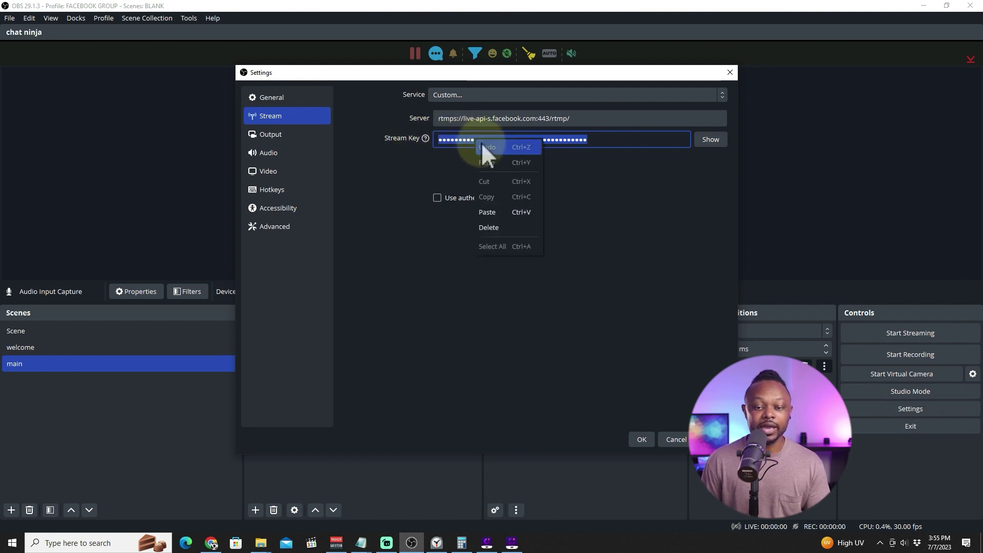
{"action": "left_click", "coordinate": [505, 216]}
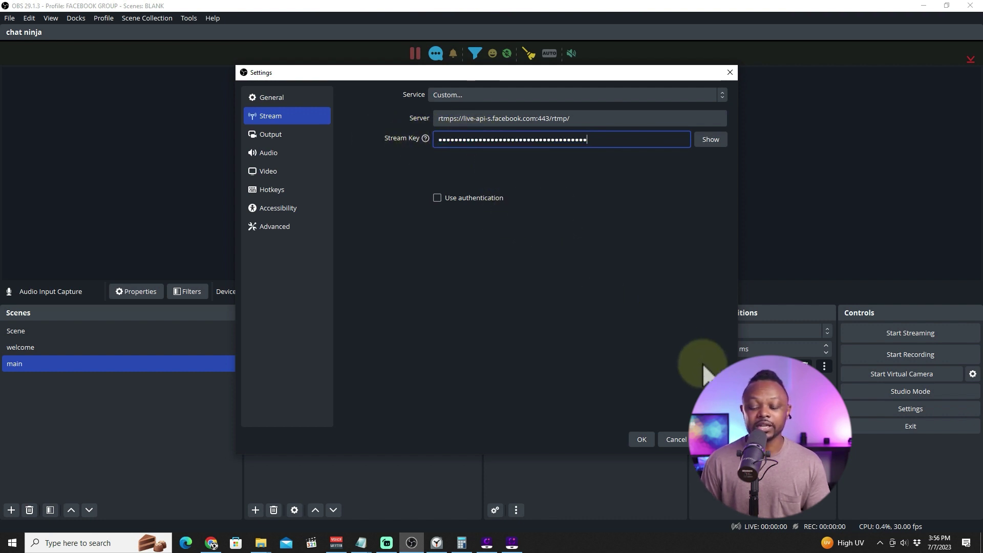
{"action": "left_click", "coordinate": [607, 416]}
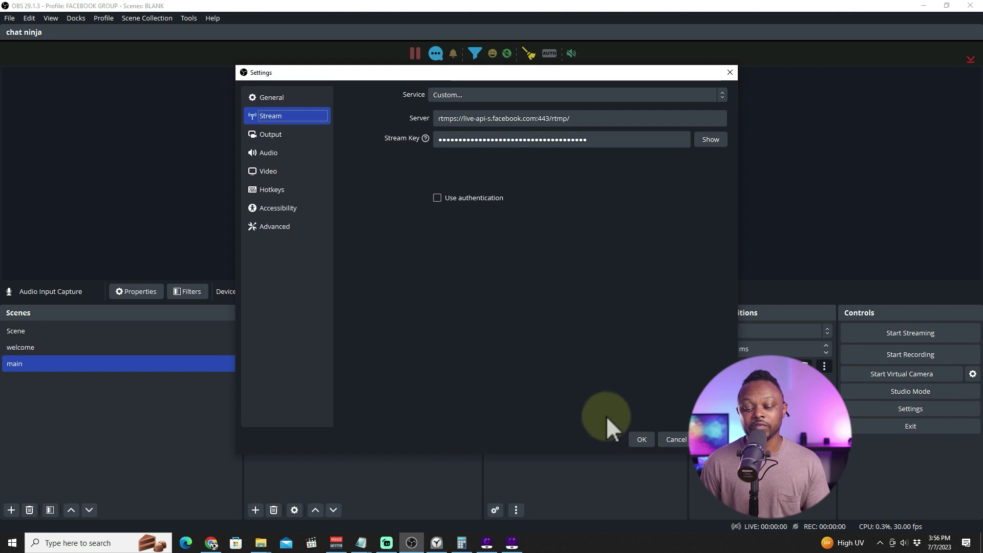
{"action": "left_click", "coordinate": [633, 439]}
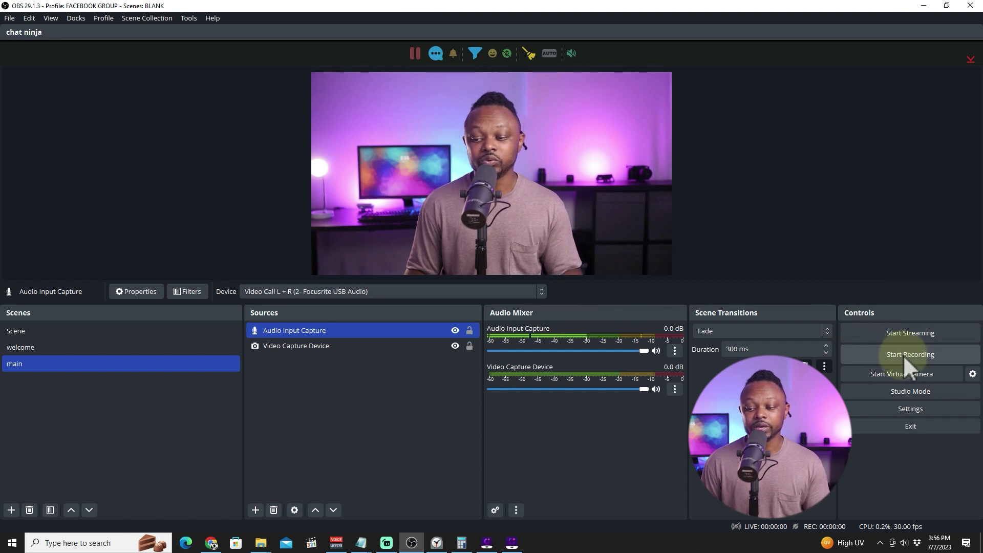
Start streaming from OBS and check the incoming video preview in the Facebook live video setup
{"action": "left_click", "coordinate": [899, 335]}
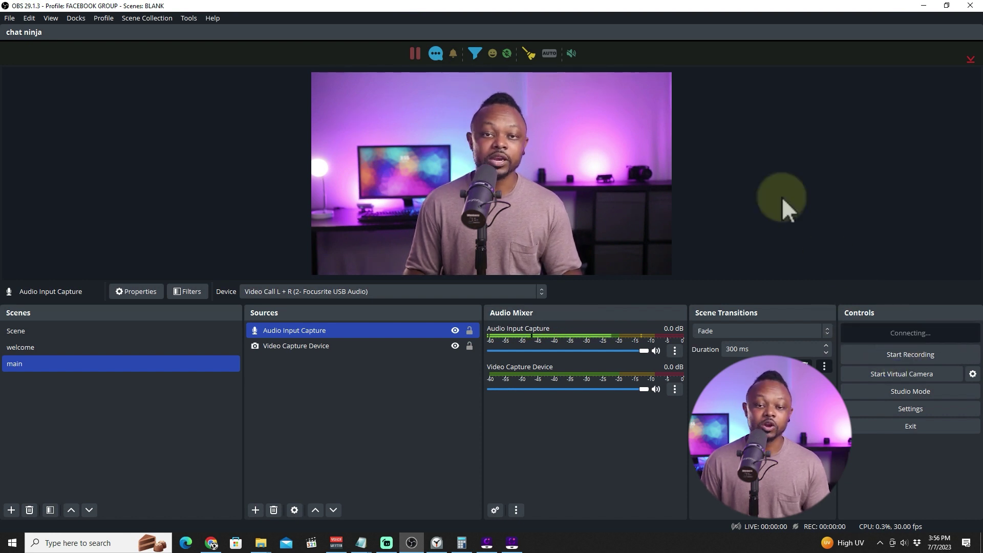
{"action": "left_click", "coordinate": [922, 5]}
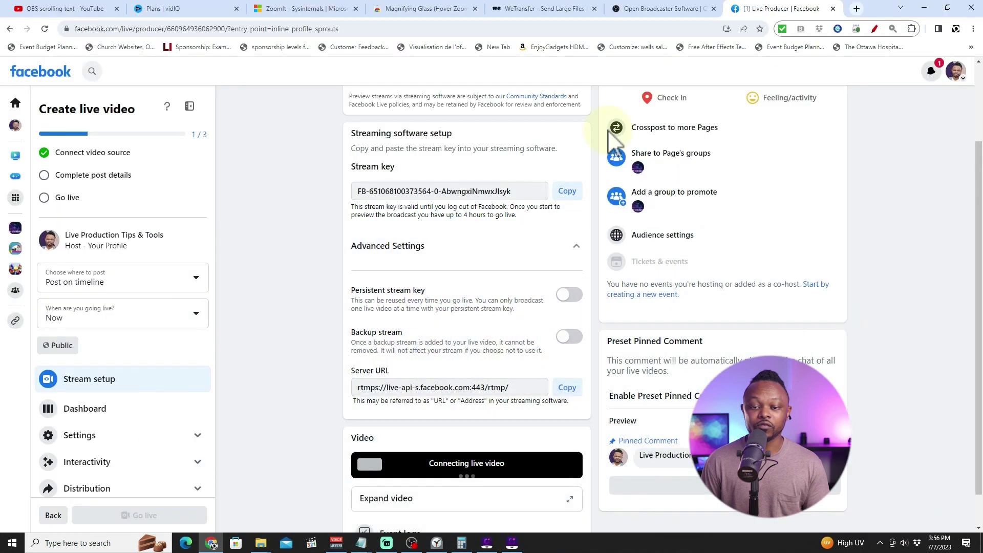
{"action": "scroll", "coordinate": [248, 317], "scroll_direction": "down", "scroll_amount": 3}
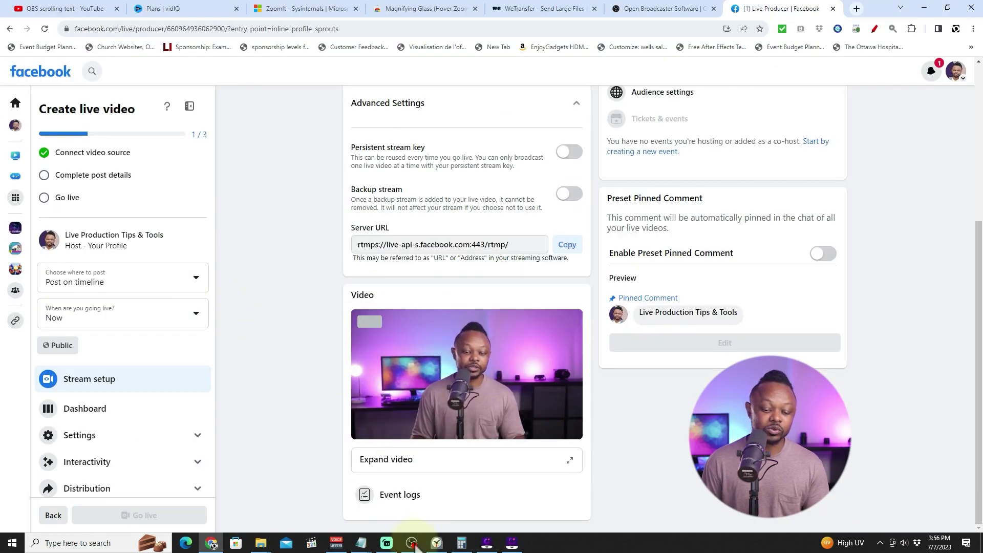
Switch to OBS, activate the welcome scene, and return to the Facebook live video setup to check its preview
{"action": "left_click", "coordinate": [411, 543]}
{"action": "left_click", "coordinate": [45, 343]}
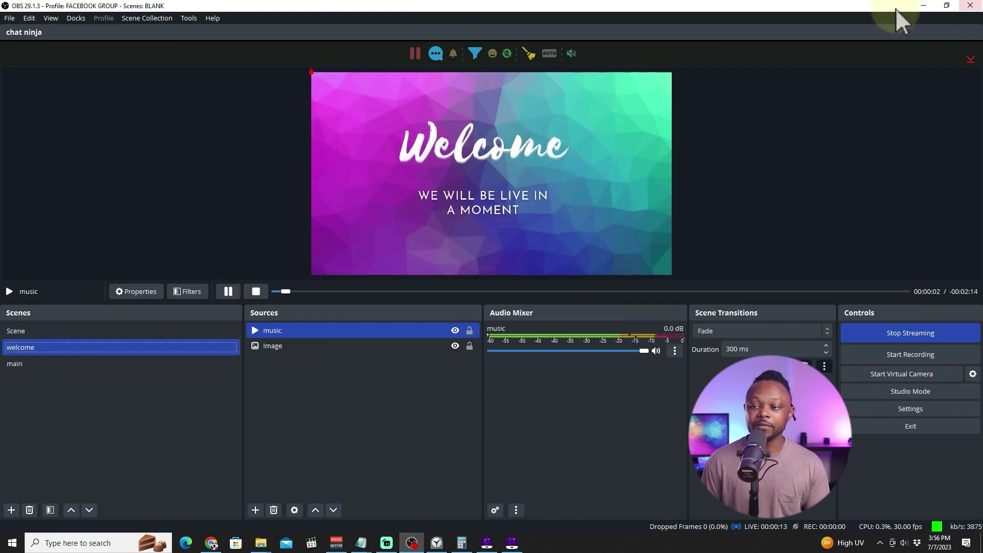
{"action": "left_click", "coordinate": [924, 5]}
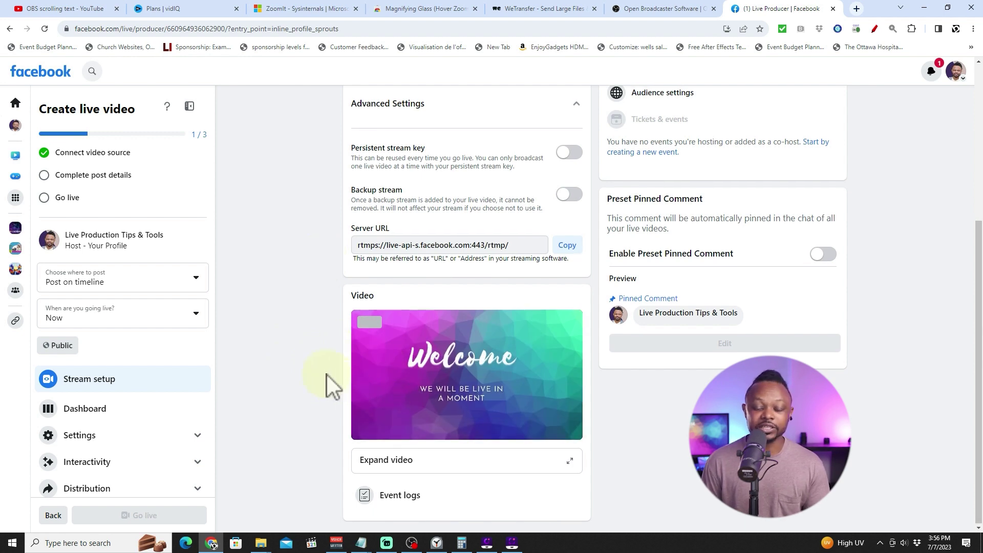
Switch to OBS, activate the main scene, and return to the Facebook live video setup to check the camera preview
{"action": "left_click", "coordinate": [411, 543]}
{"action": "left_click", "coordinate": [279, 330]}
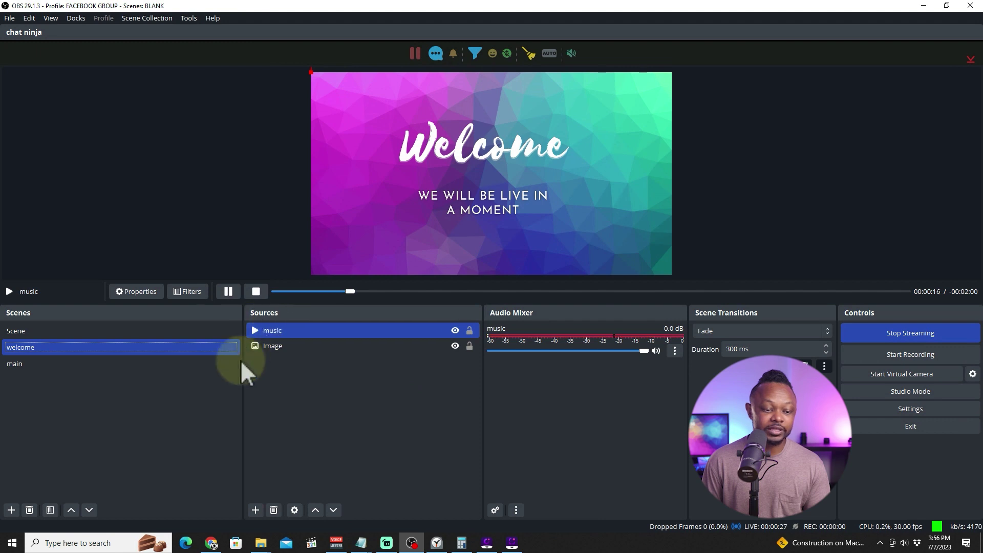
{"action": "left_click", "coordinate": [91, 364]}
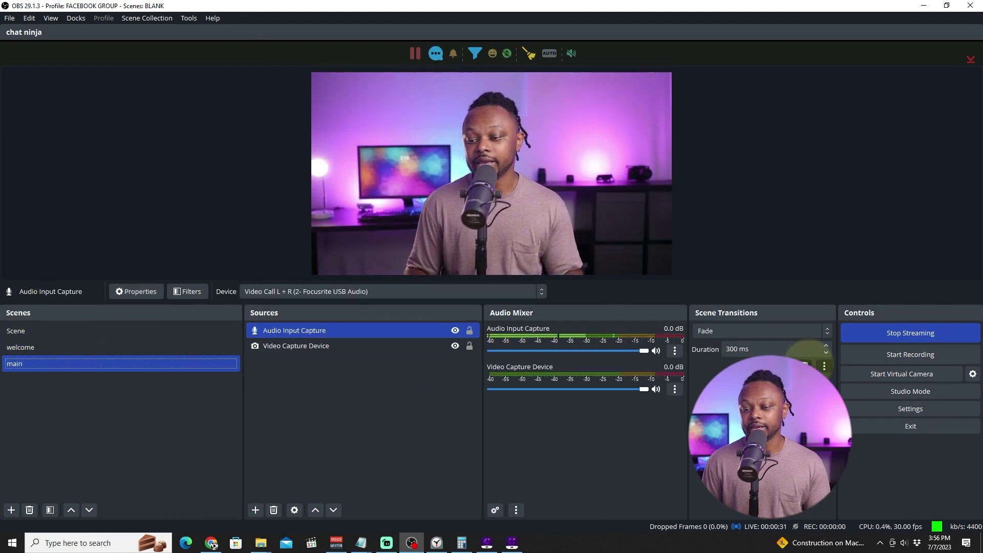
{"action": "left_click", "coordinate": [925, 6]}
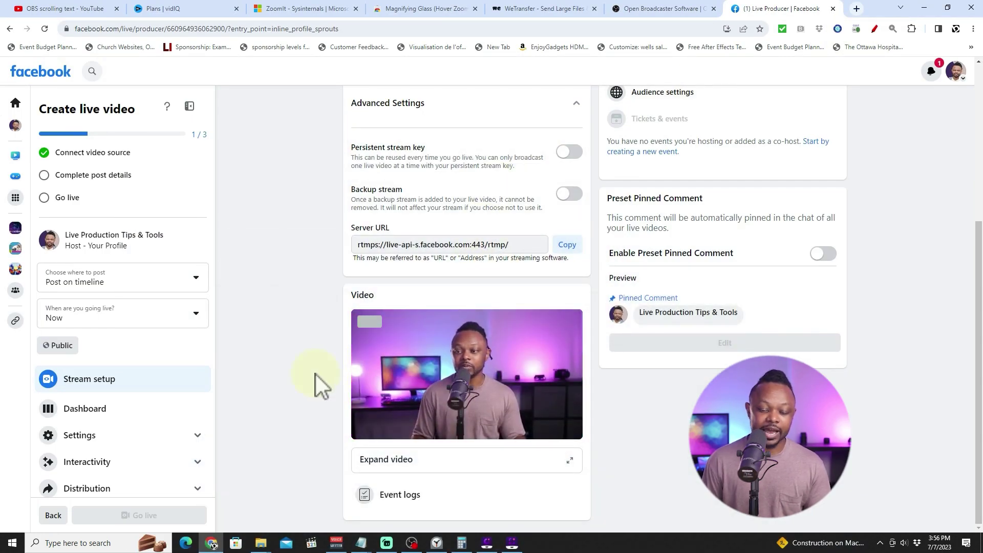
Add post details for the live video with the title Test and the description Test, and save them
{"action": "scroll", "coordinate": [305, 266], "scroll_direction": "up", "scroll_amount": 1}
{"action": "scroll", "coordinate": [305, 265], "scroll_direction": "up", "scroll_amount": 2}
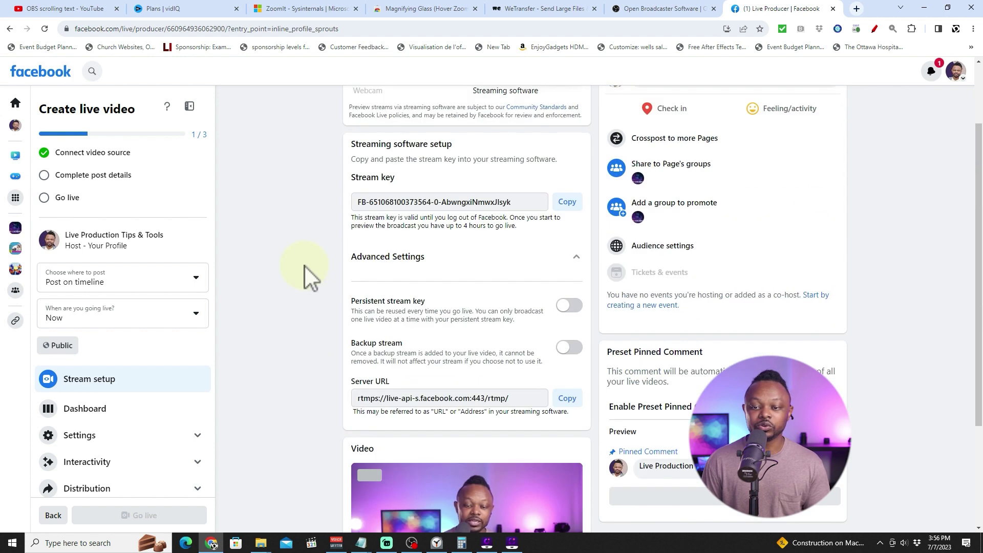
{"action": "scroll", "coordinate": [796, 195], "scroll_direction": "up", "scroll_amount": 2}
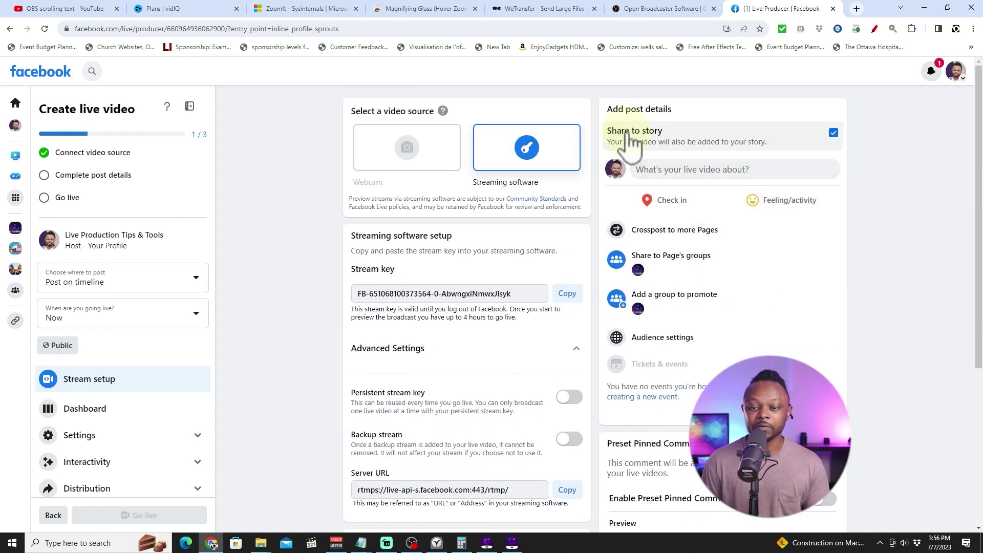
{"action": "left_click", "coordinate": [652, 171]}
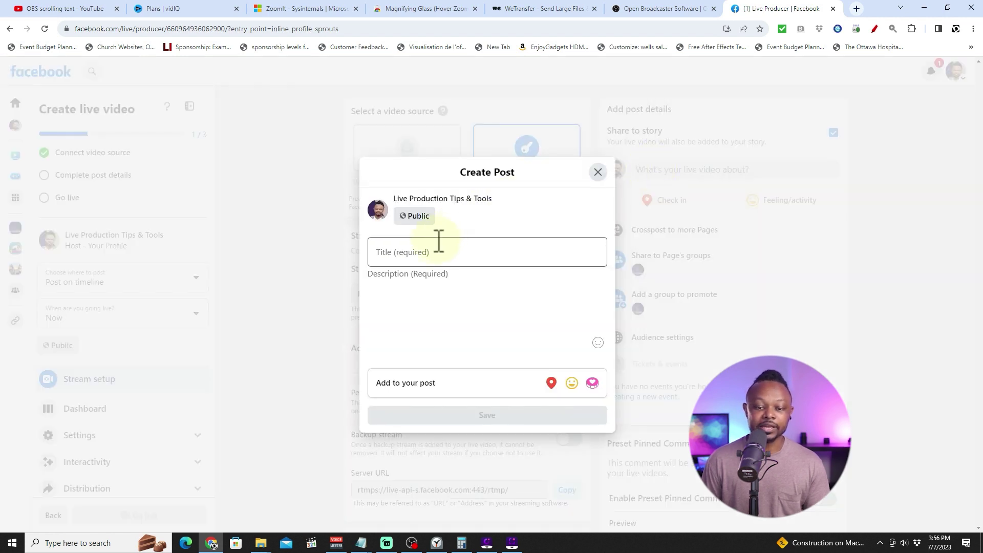
{"action": "left_click", "coordinate": [417, 252]}
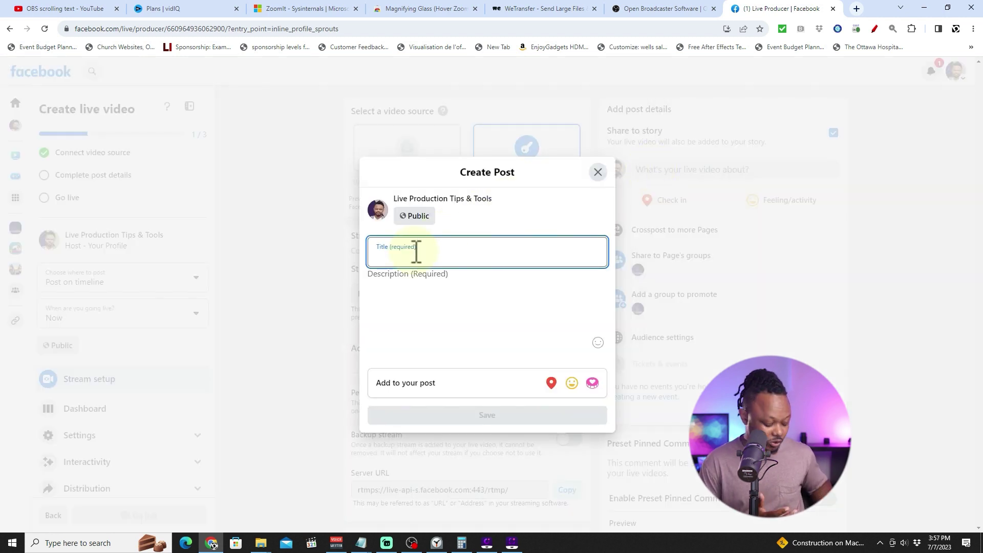
{"action": "type", "text": "Test"}
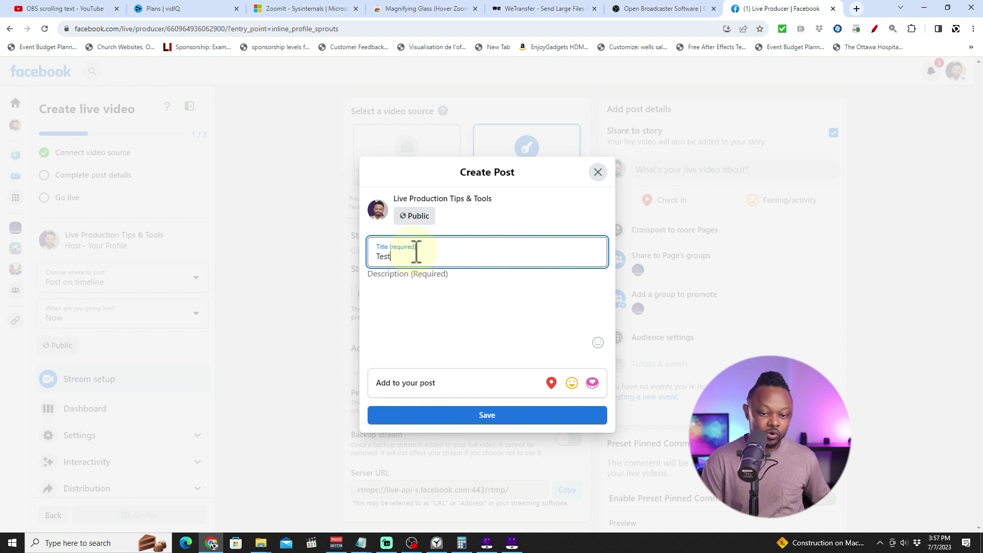
{"action": "left_click", "coordinate": [406, 291]}
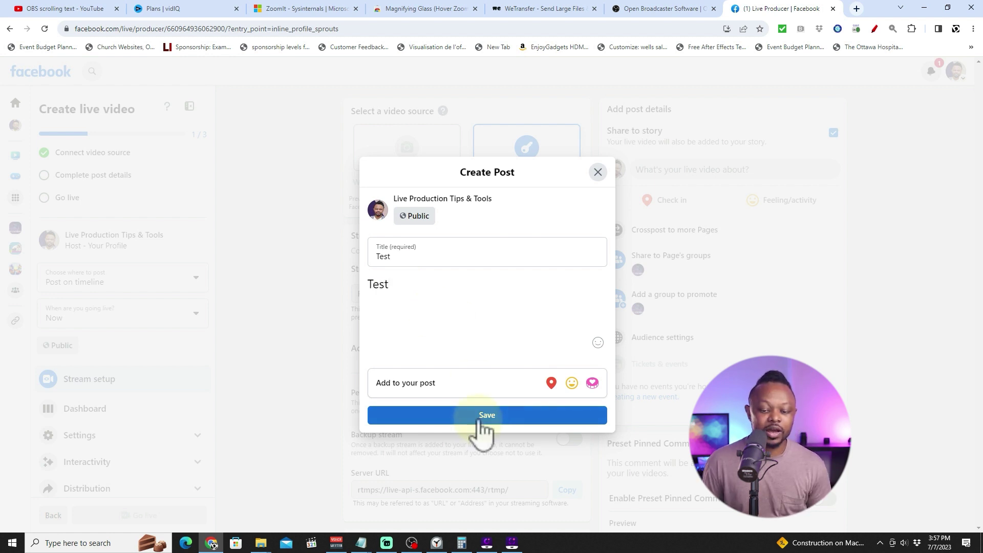
{"action": "left_click", "coordinate": [484, 416]}
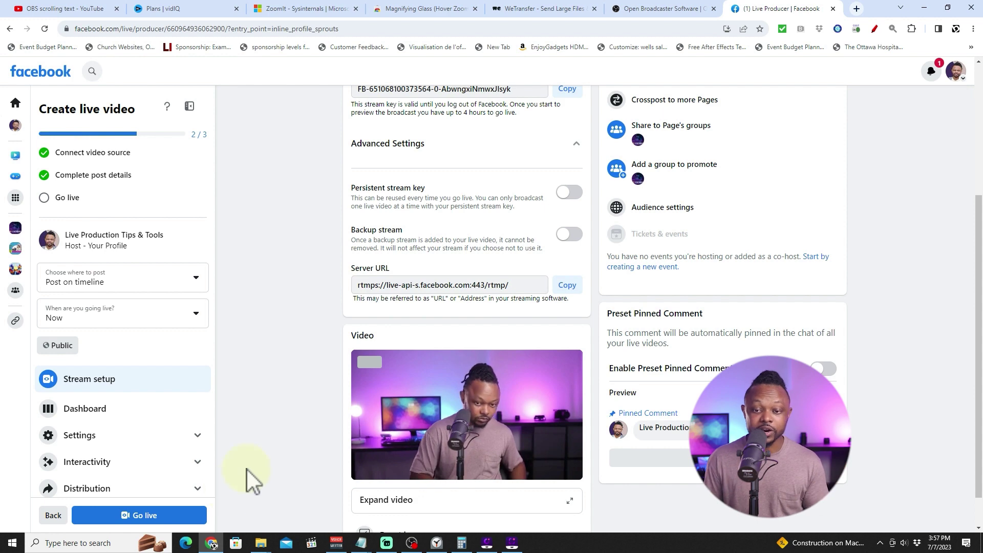
Review the video source, stream key and server URL in the stream setup, collapsing and reopening the Advanced Settings
{"action": "scroll", "coordinate": [459, 263], "scroll_direction": "up", "scroll_amount": 4}
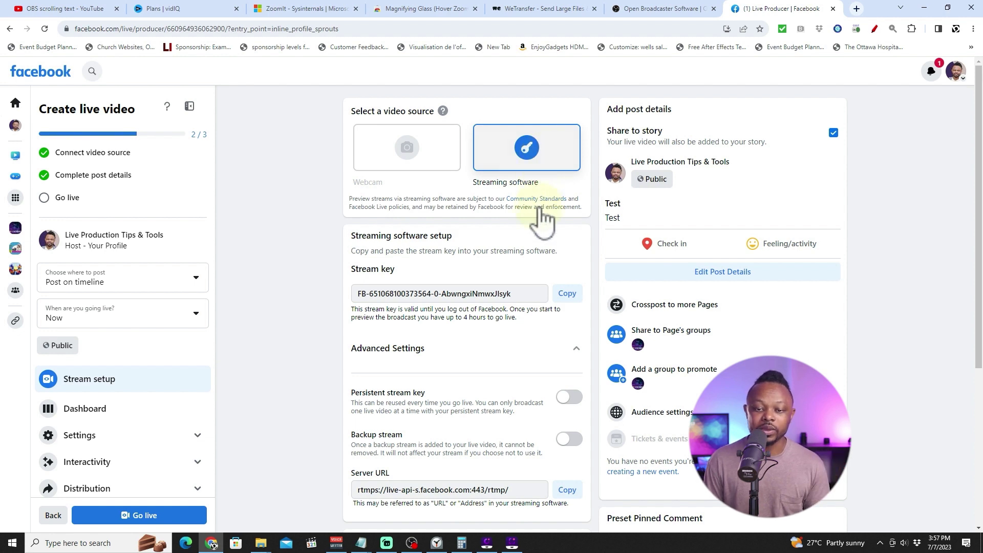
{"action": "scroll", "coordinate": [522, 256], "scroll_direction": "down", "scroll_amount": 1}
{"action": "scroll", "coordinate": [507, 236], "scroll_direction": "down", "scroll_amount": 1}
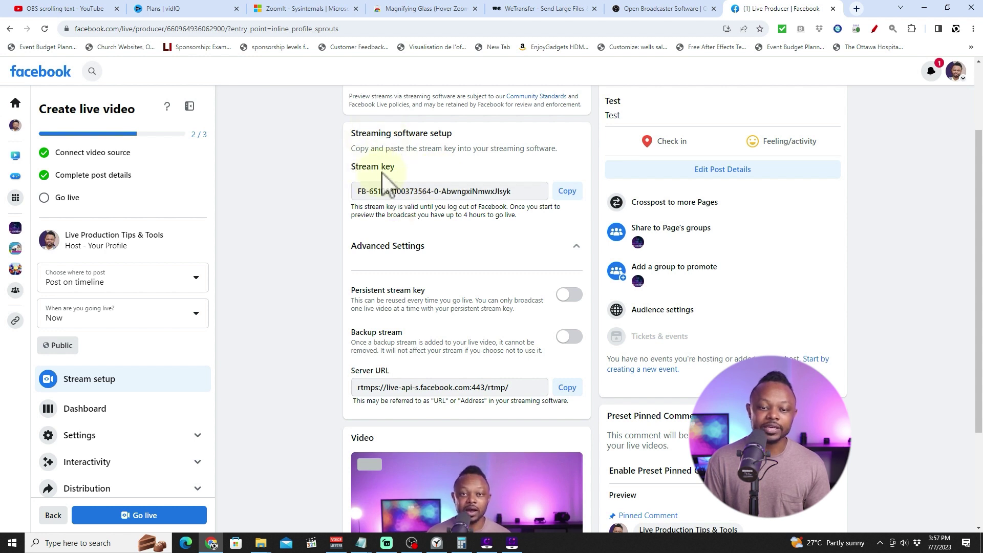
{"action": "scroll", "coordinate": [412, 230], "scroll_direction": "down", "scroll_amount": 1}
{"action": "left_click", "coordinate": [457, 197]}
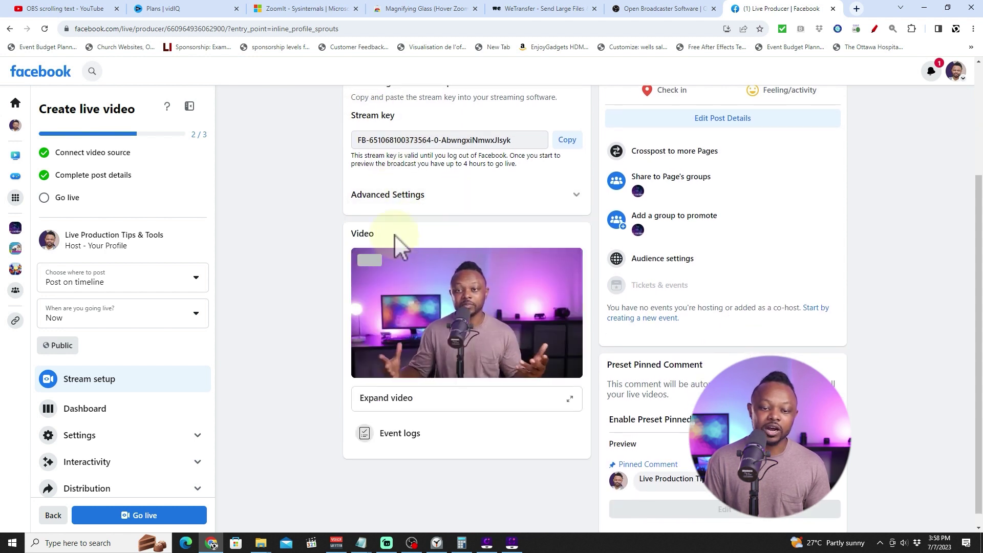
{"action": "left_click", "coordinate": [411, 200]}
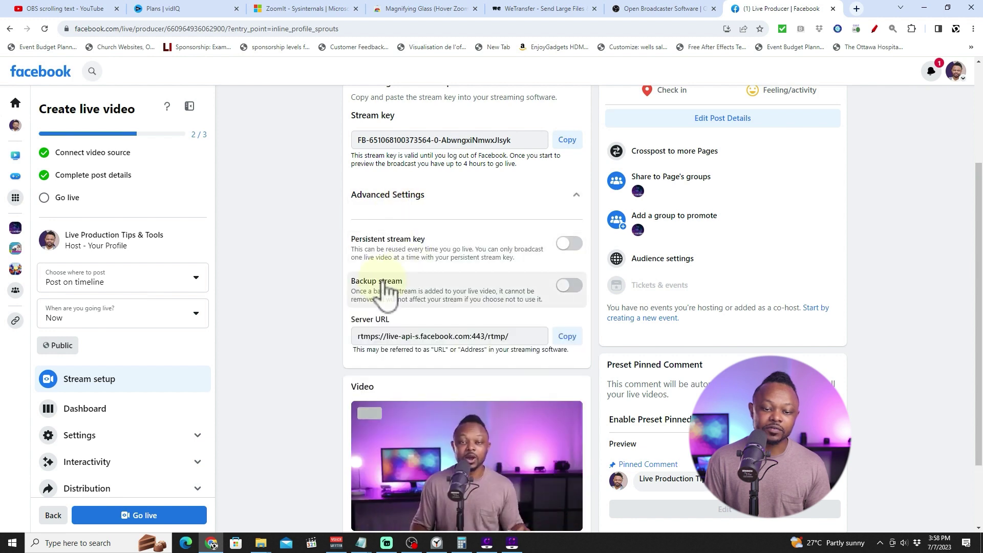
{"action": "scroll", "coordinate": [318, 293], "scroll_direction": "up", "scroll_amount": 1}
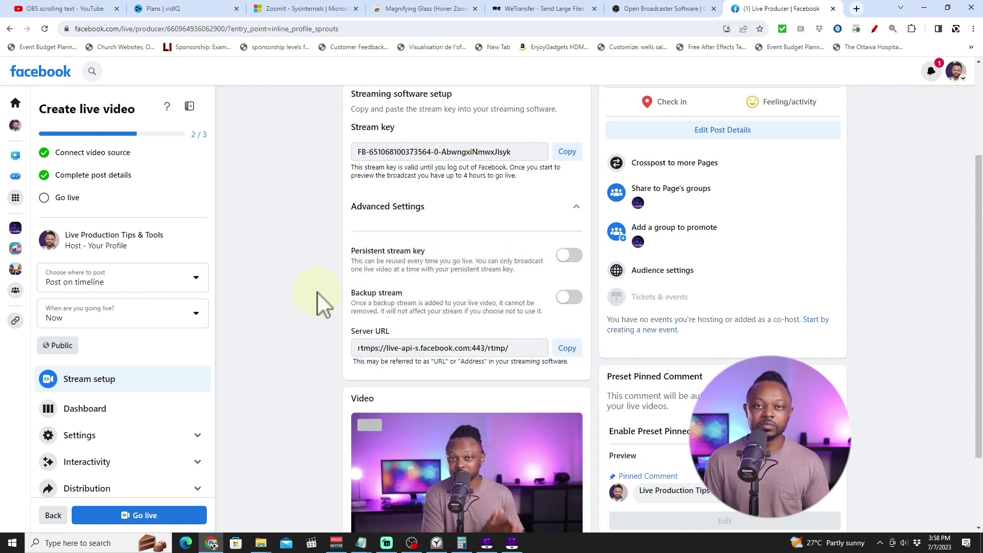